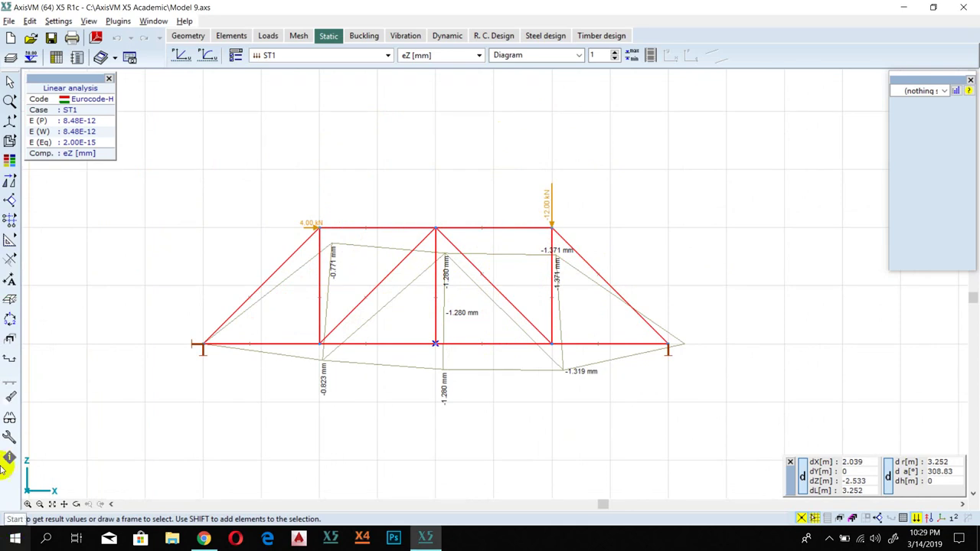
Step: Create a new front-view model named Model 10 with the Eurocode [H] design code, discarding changes to the open model
left_click(10, 37)
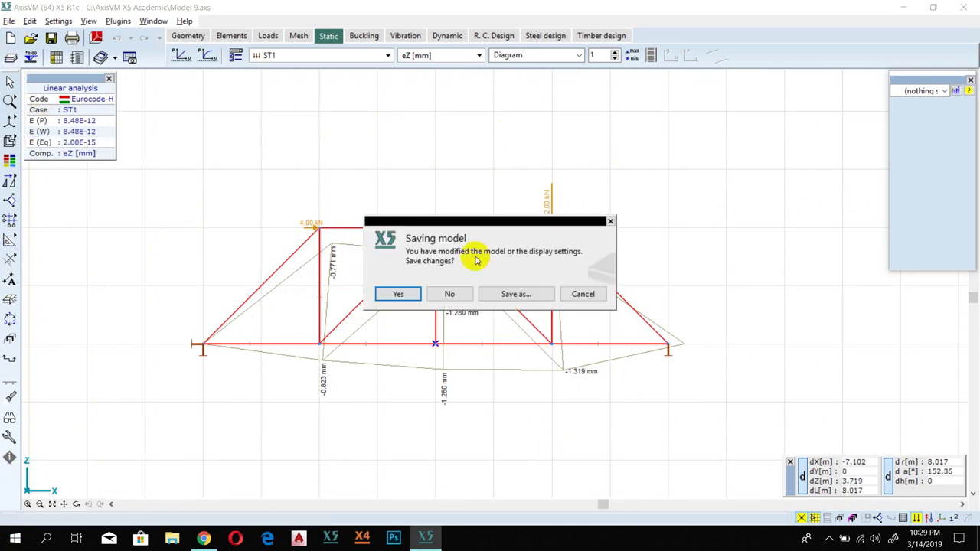
left_click(452, 295)
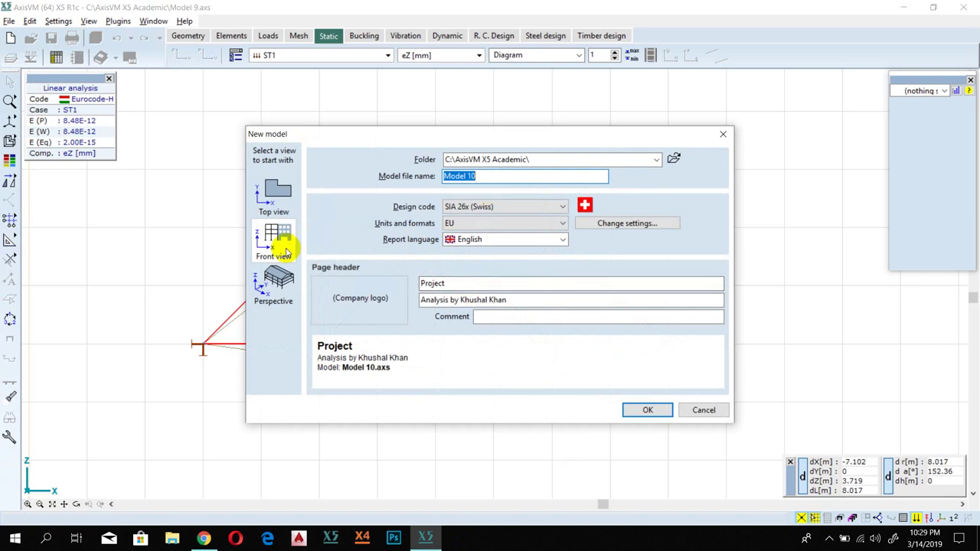
left_click(474, 207)
left_click(492, 310)
left_click(498, 223)
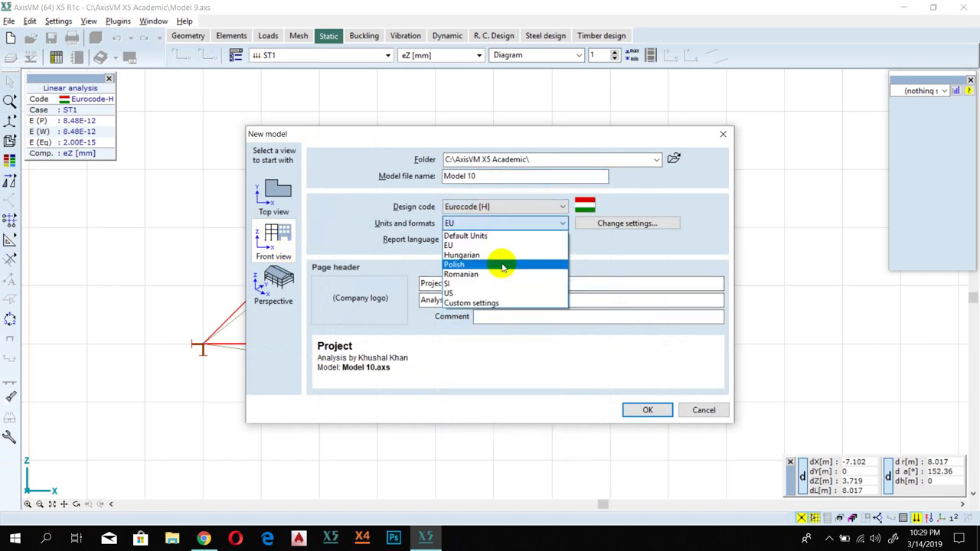
left_click(495, 253)
left_click(645, 409)
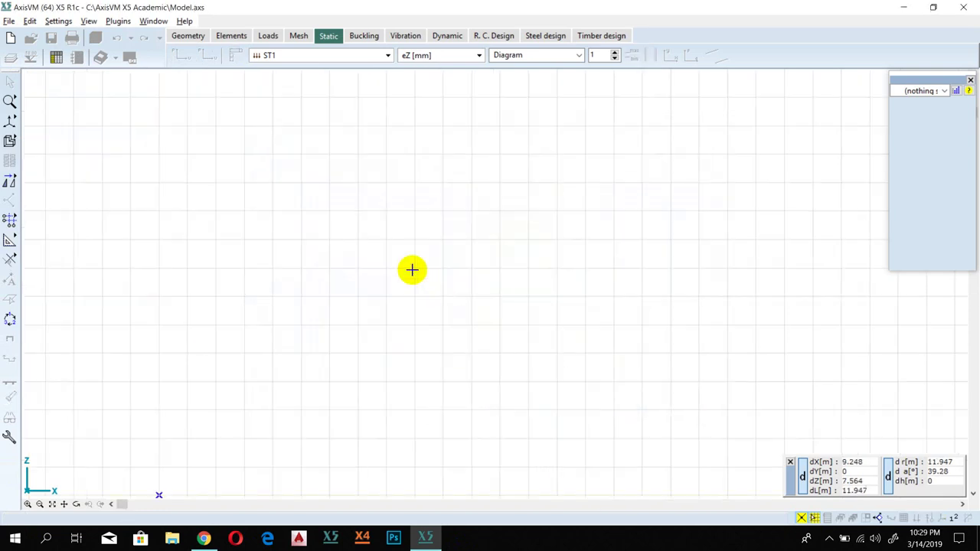
Step: Draw the truss's 8 m horizontal bottom chord as consecutive lines of 2 m, 4 m and 2 m
left_click(188, 36)
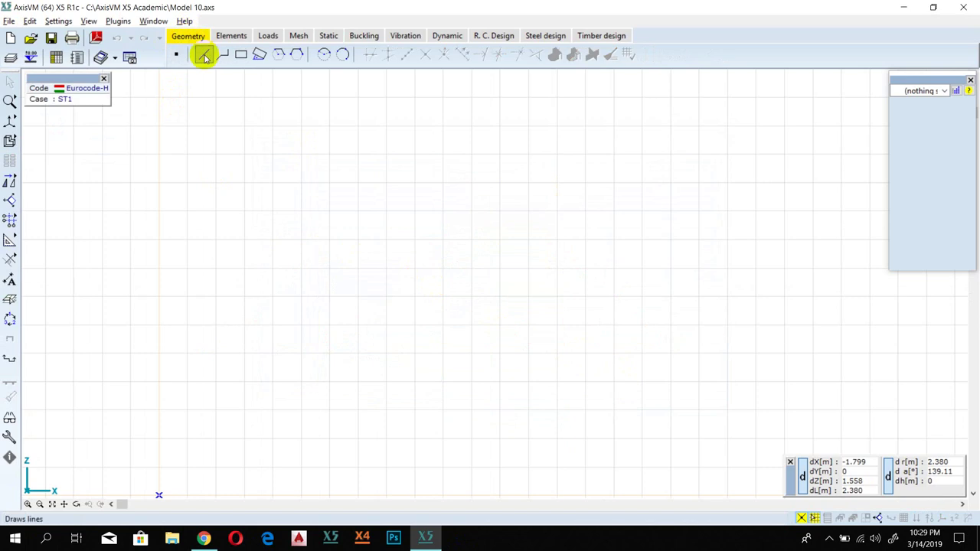
left_click(204, 56)
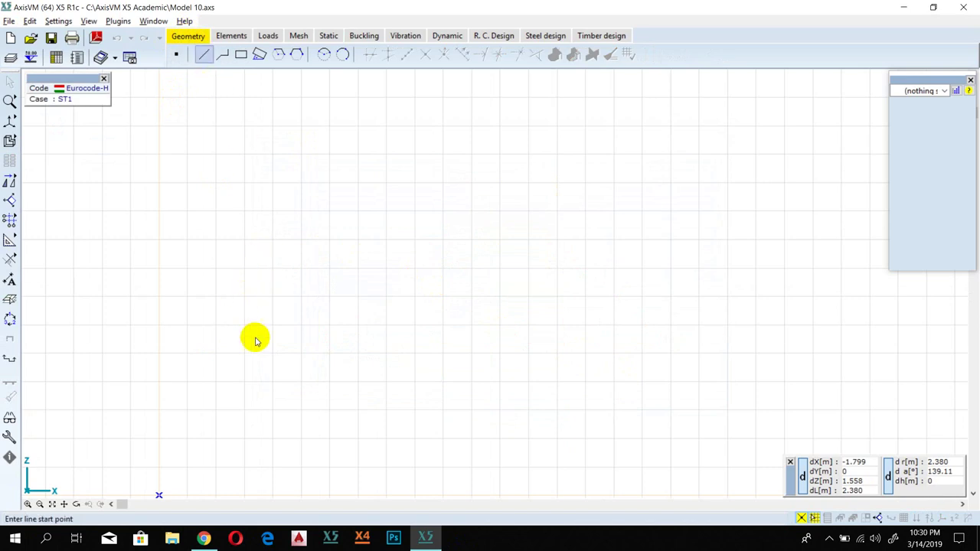
left_click(245, 297)
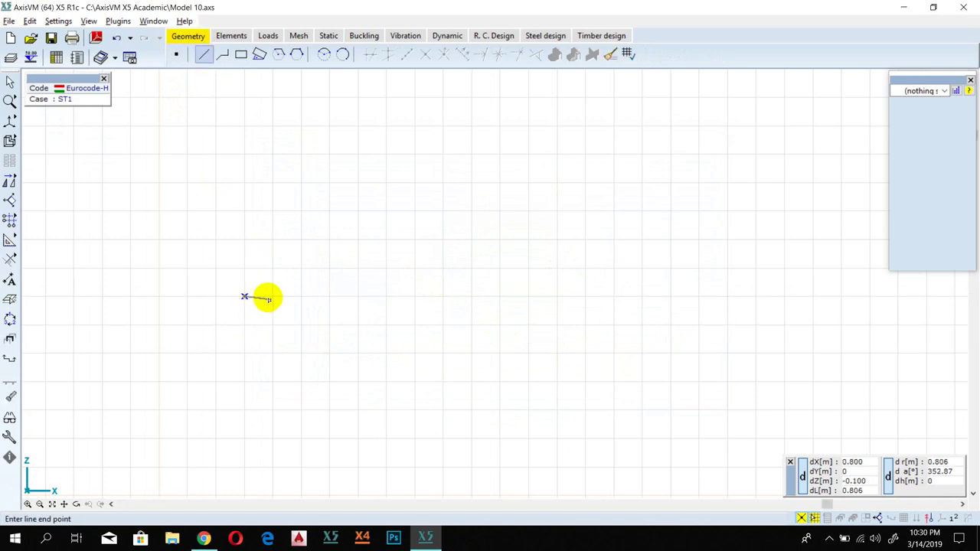
left_click(301, 297)
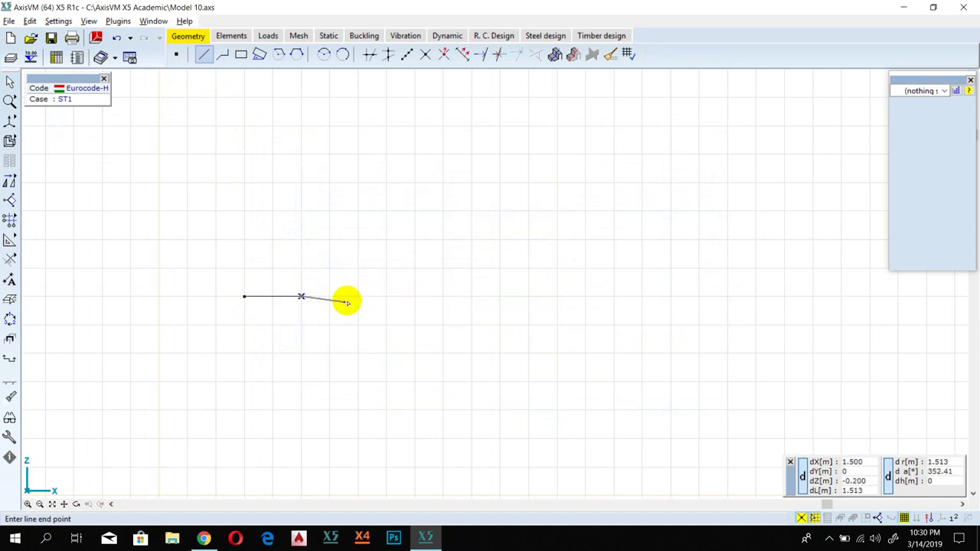
left_click(414, 296)
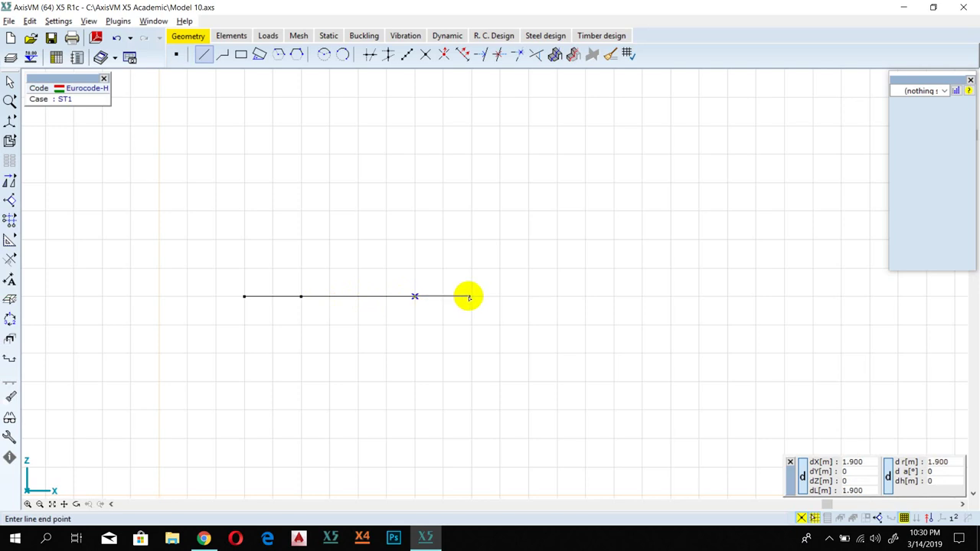
Step: Draw a 4 m top chord in two 2 m lines, centred 2 m above the bottom chord
left_click(414, 240)
left_click(357, 240)
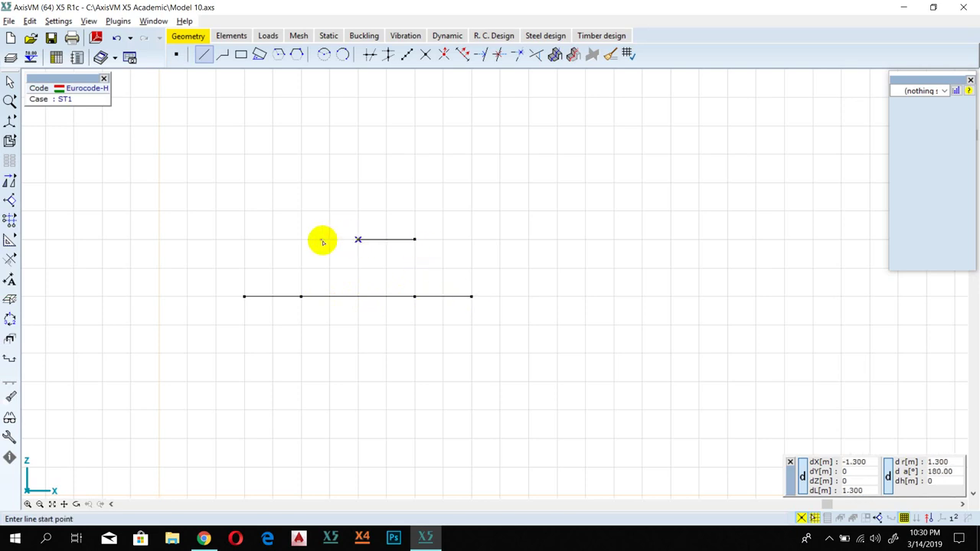
left_click(301, 239)
left_click(358, 240)
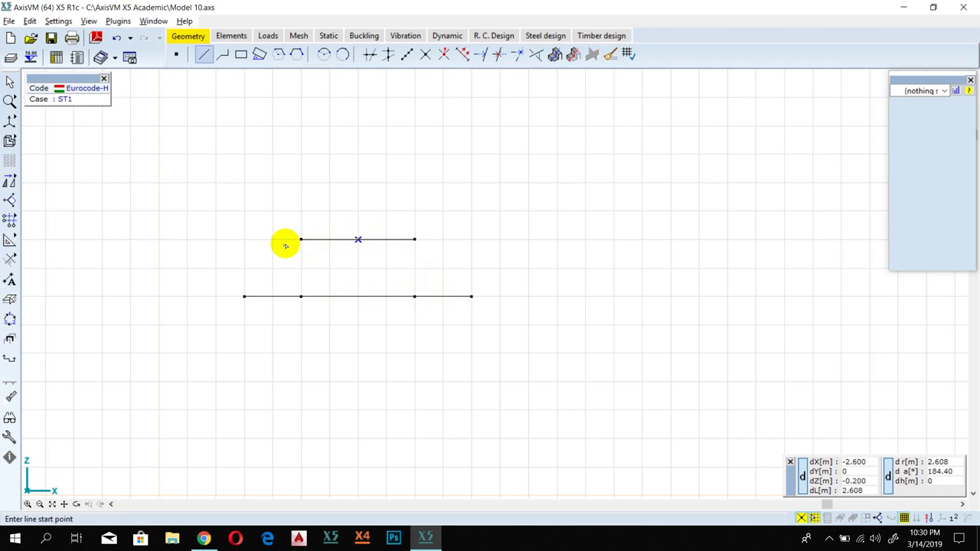
Step: Draw the two sloping end members from the top chord's ends down to the bottom chord's ends
left_click(301, 239)
left_click(244, 296)
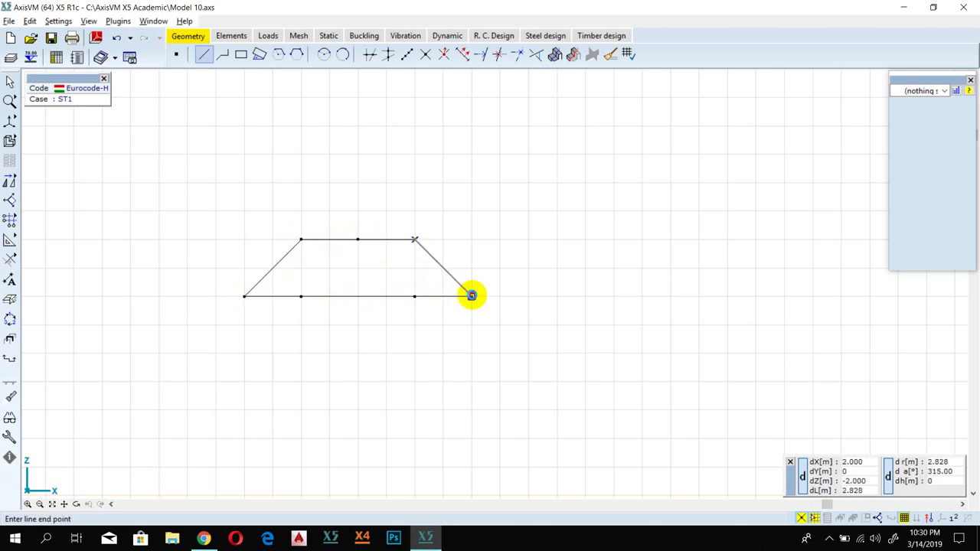
left_click(472, 295)
Step: Draw three 2 m vertical members from the top chord's end and middle nodes down to the bottom chord
scroll(375, 265, "up", 4)
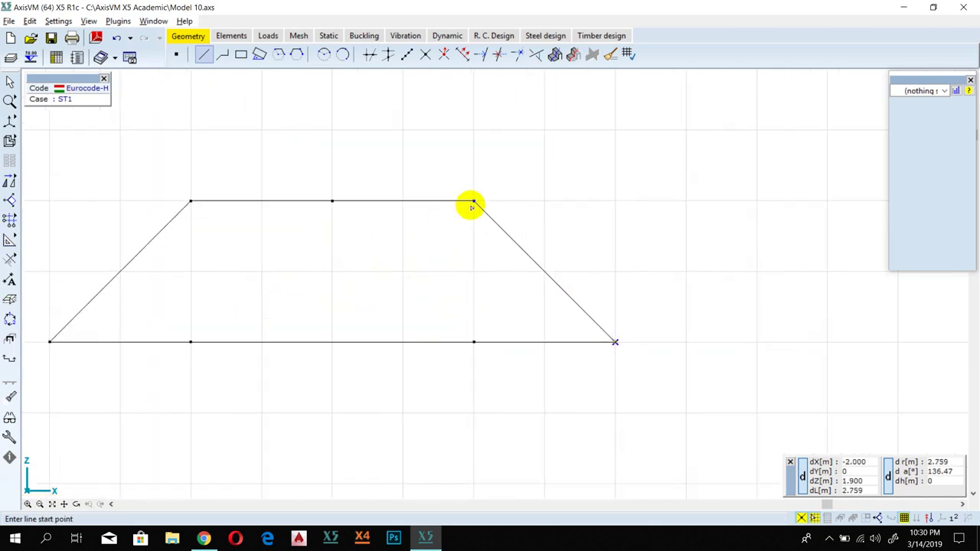
left_click(472, 202)
left_click(473, 341)
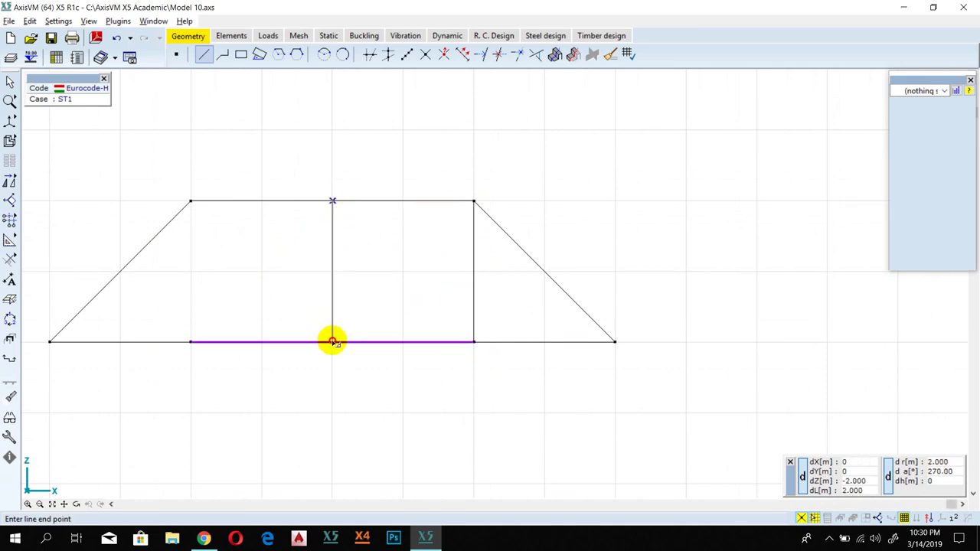
left_click(332, 342)
left_click(190, 201)
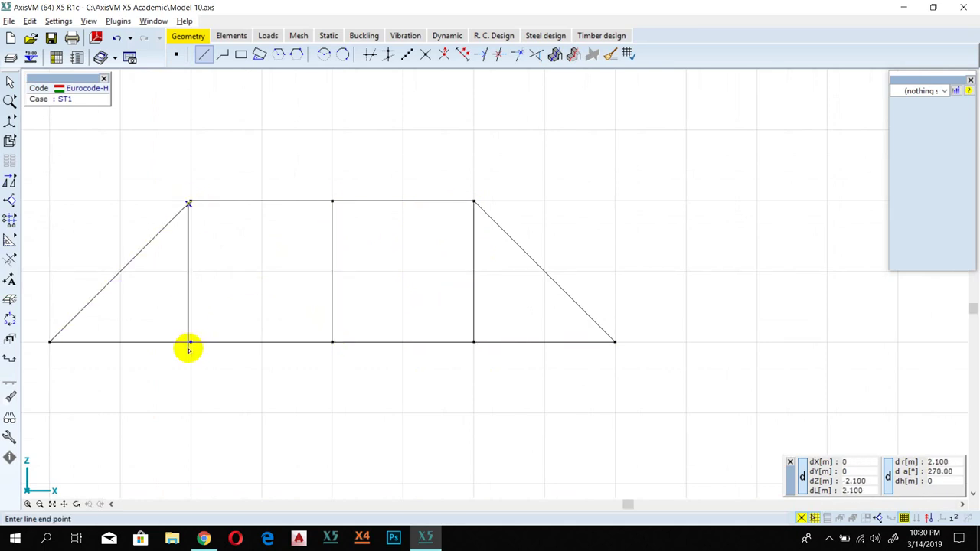
key("Escape")
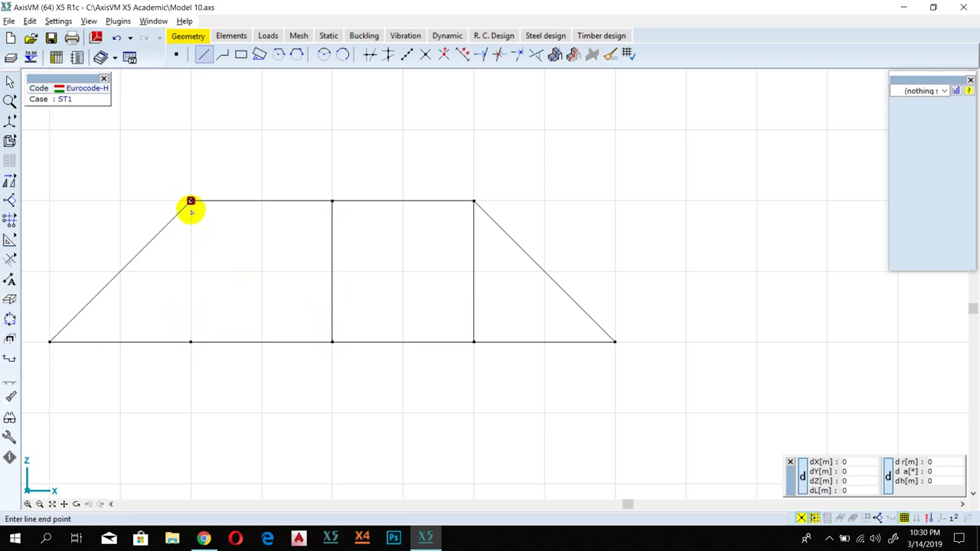
left_click(190, 342)
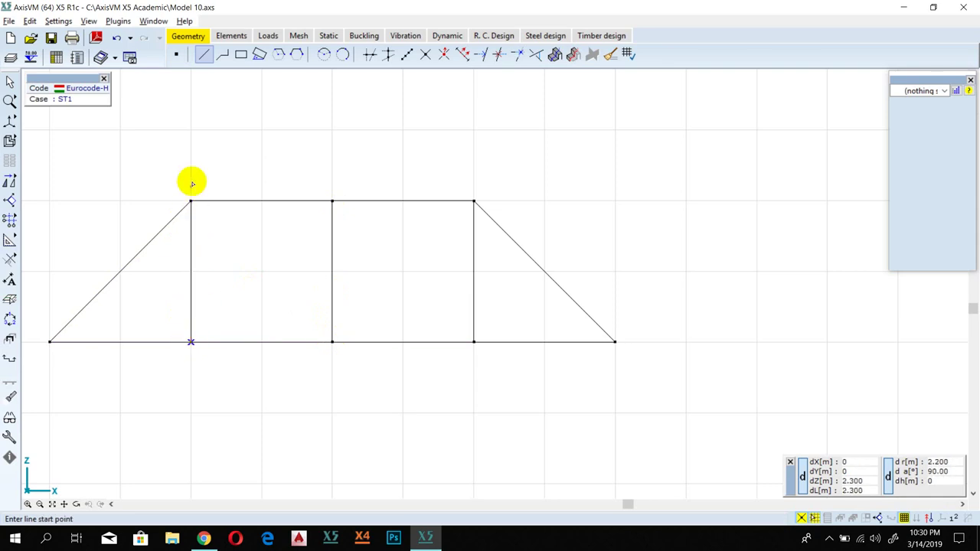
Step: Draw two diagonals from the top chord's middle node to the bottom nodes beneath the top chord's ends
left_click(191, 341)
left_click(332, 202)
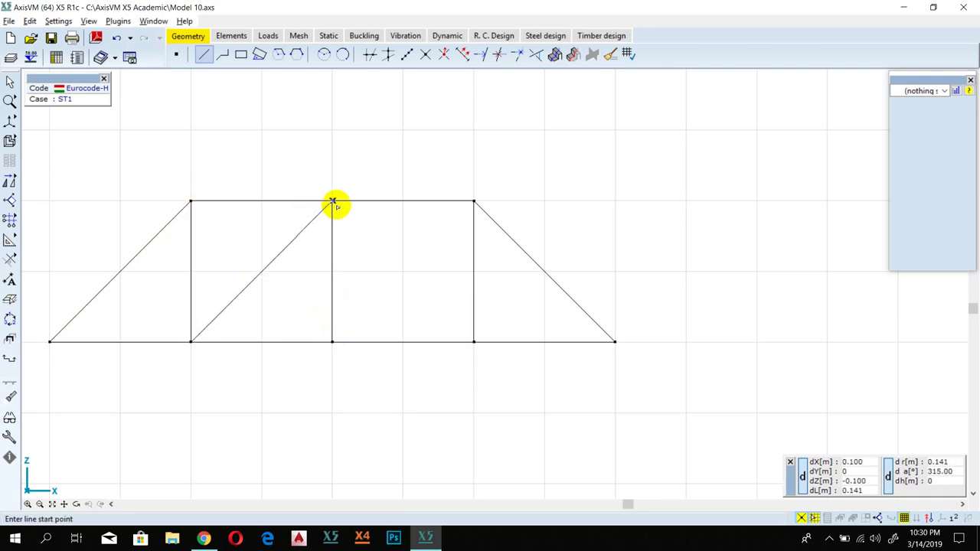
left_click(474, 342)
scroll(414, 309, "down", 3)
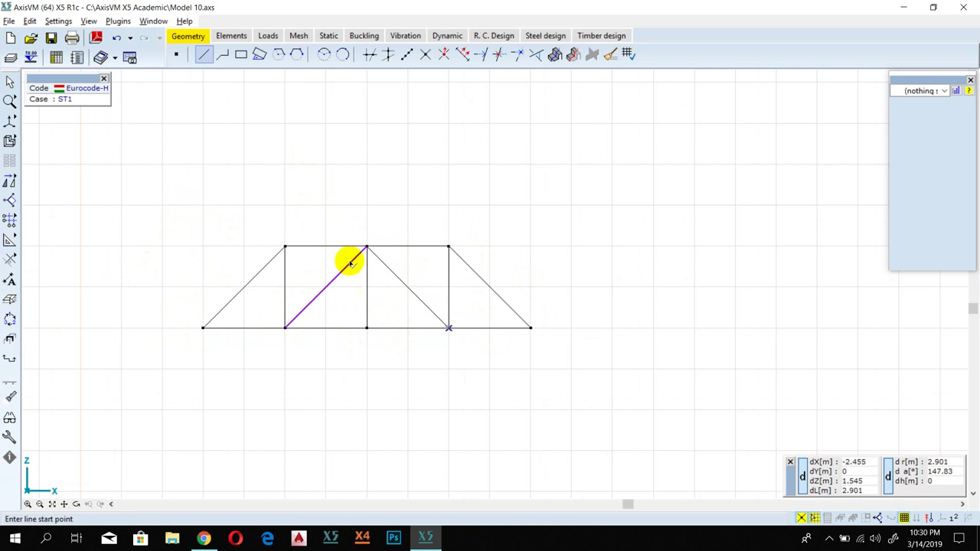
key("Escape")
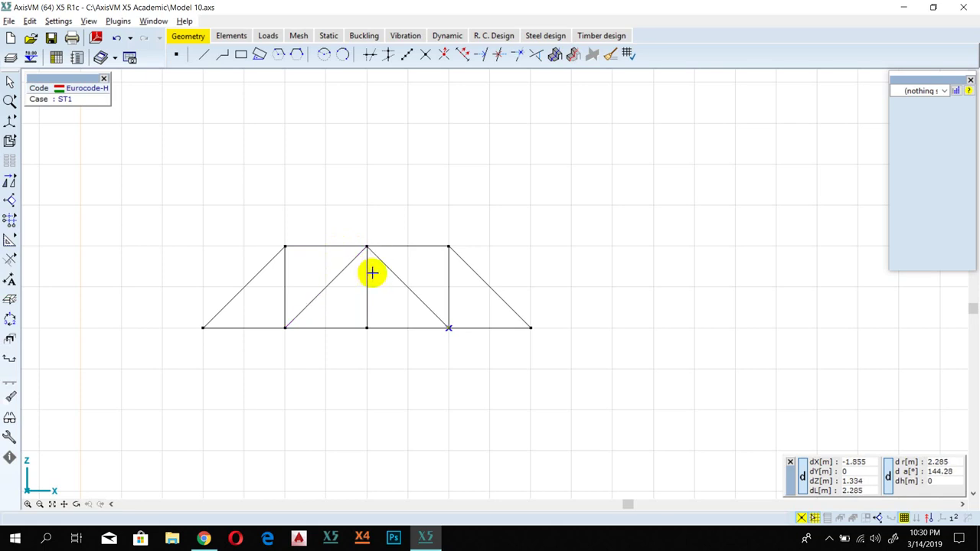
left_click(176, 54)
left_click(201, 55)
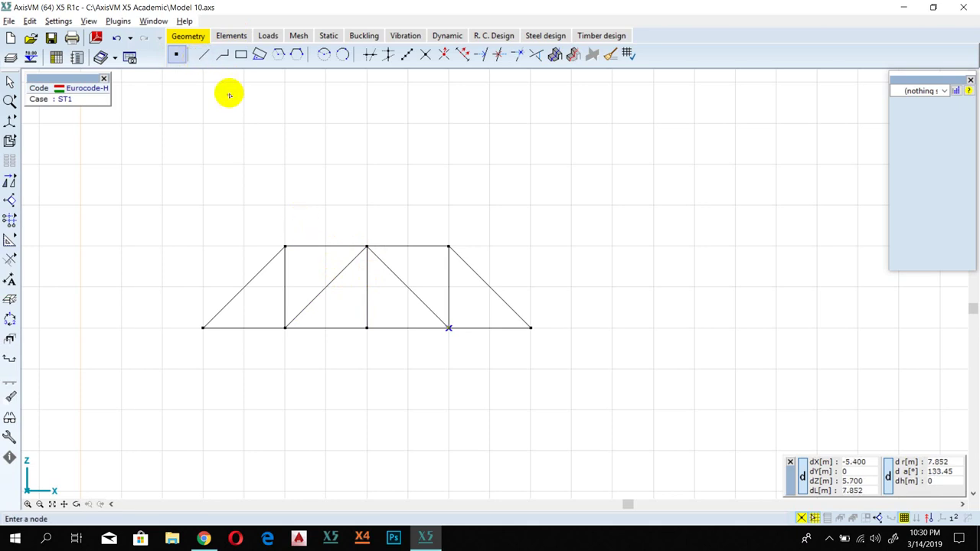
left_click(338, 246)
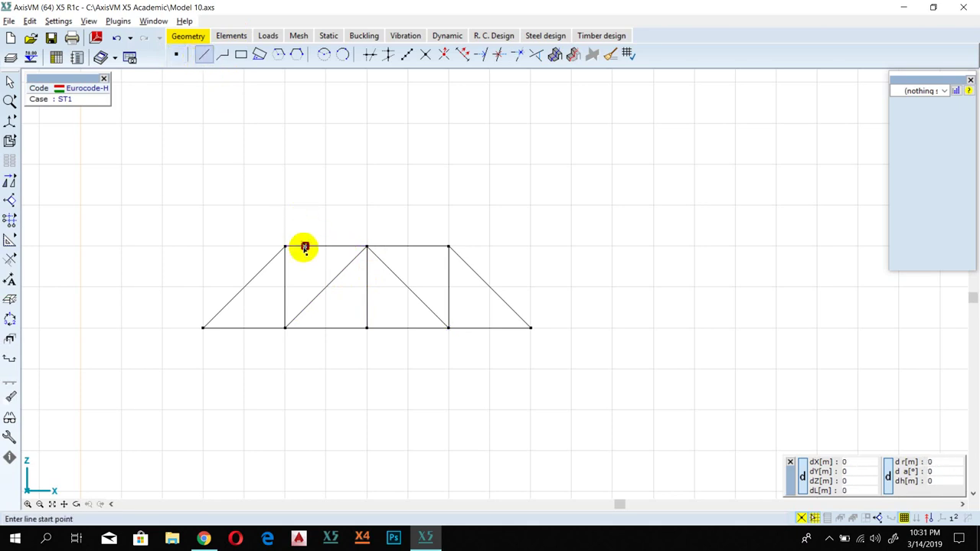
key("Escape")
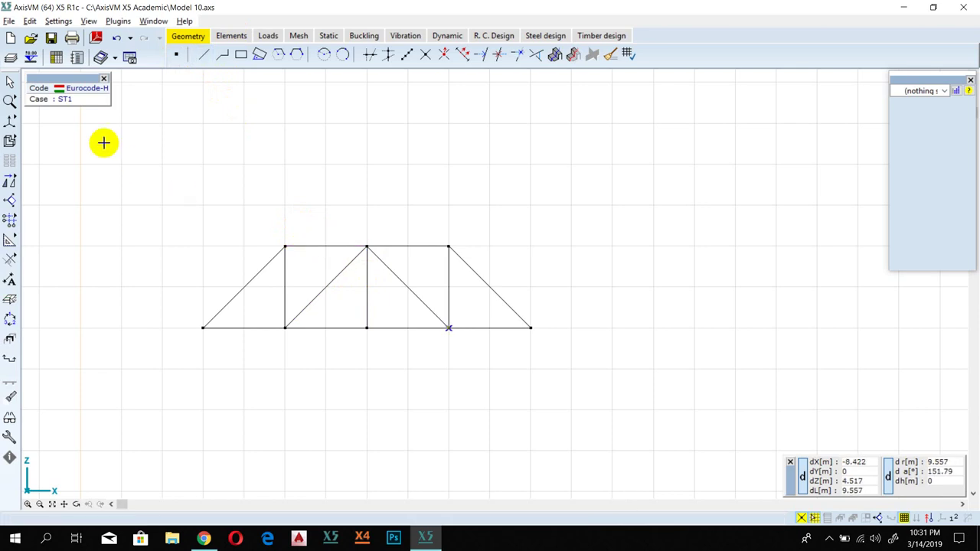
Step: Select all nodes and lines of the truss
left_click(10, 81)
left_click(238, 82)
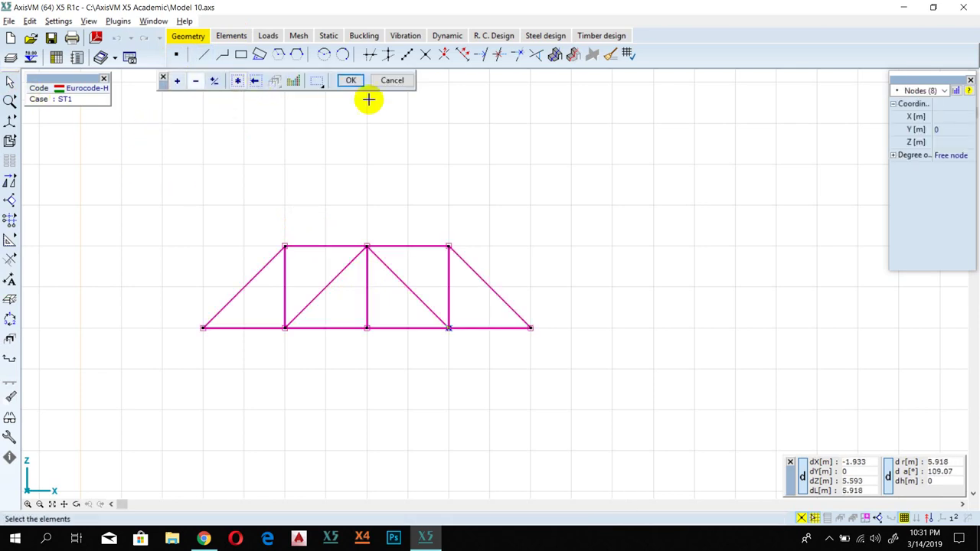
left_click(349, 80)
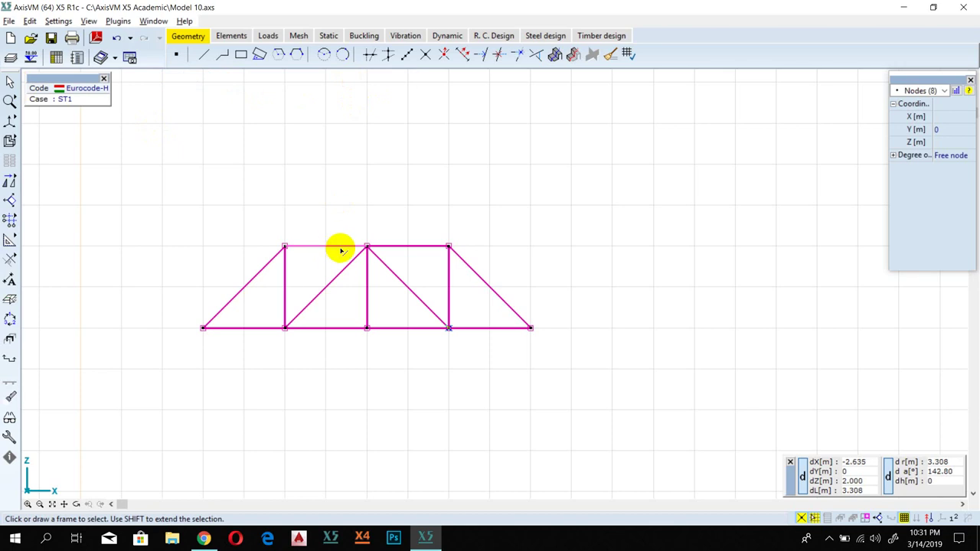
mouse_move(368, 249)
left_mouse_down()
mouse_move(372, 273)
mouse_move(360, 267)
left_mouse_up()
key("Escape")
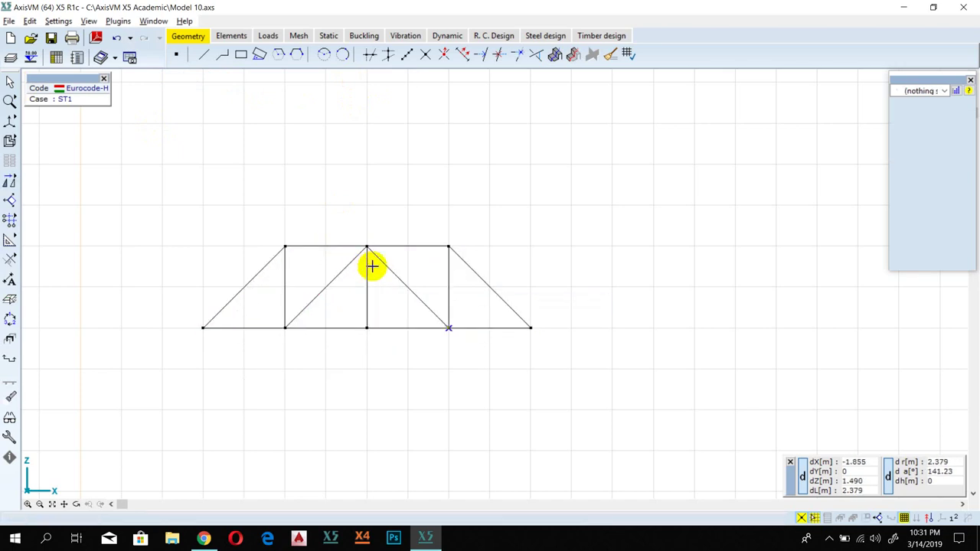
left_click(10, 80)
left_click(238, 80)
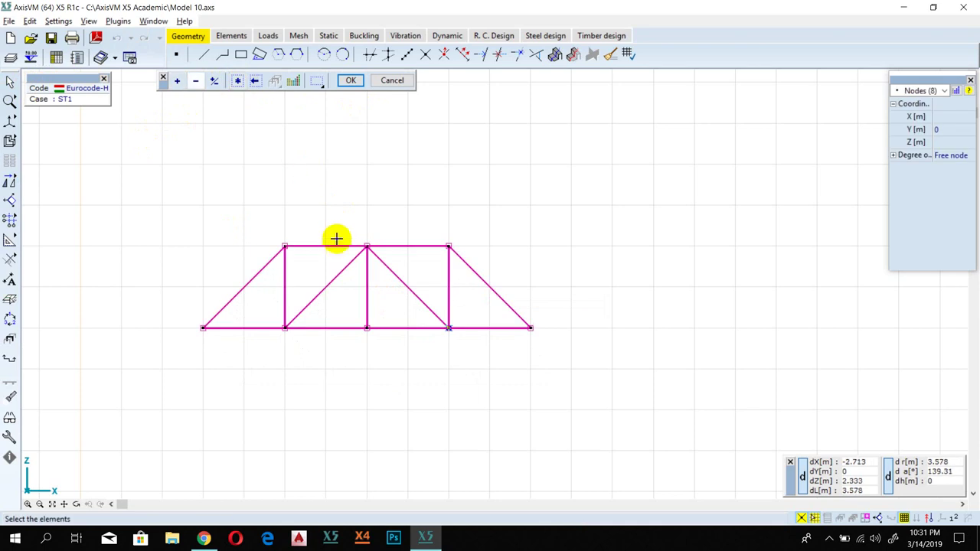
left_click(345, 81)
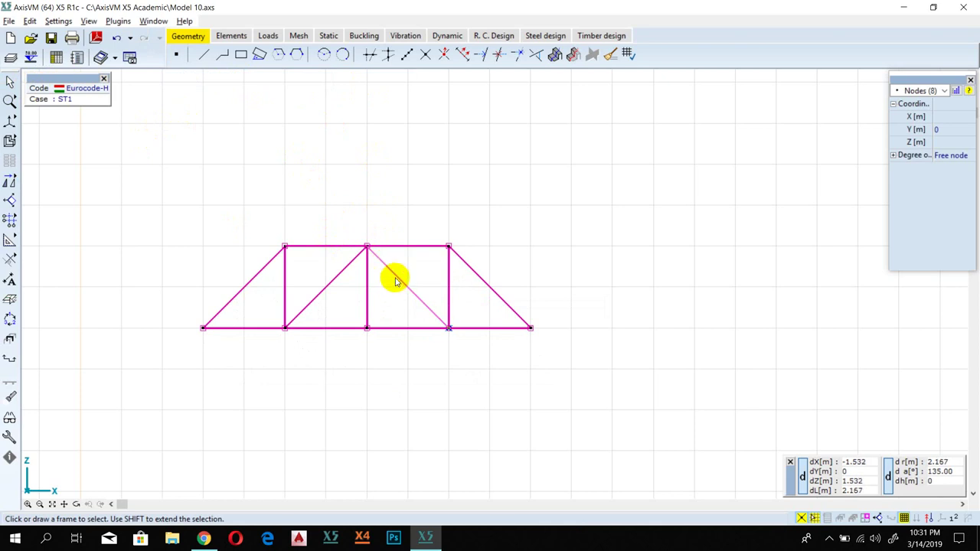
right_click(376, 314)
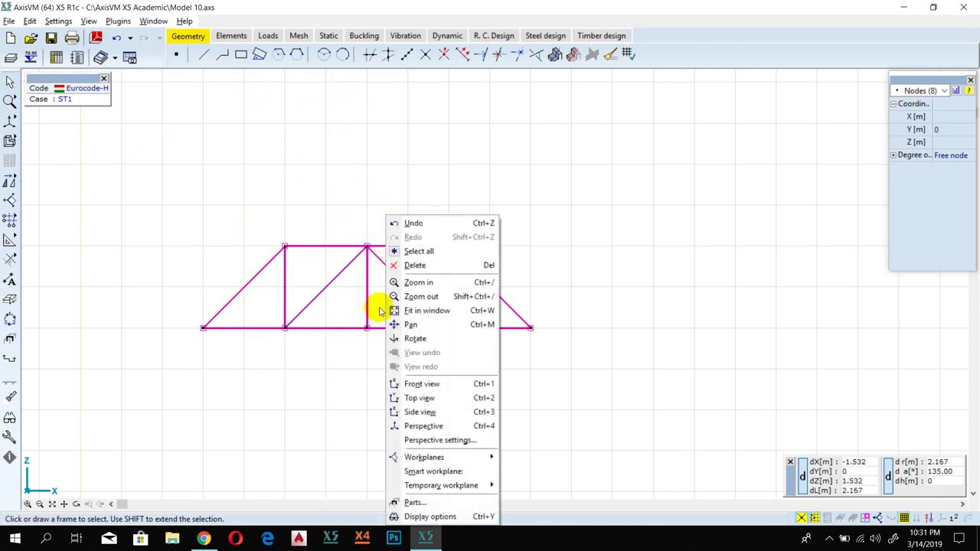
left_click(376, 264)
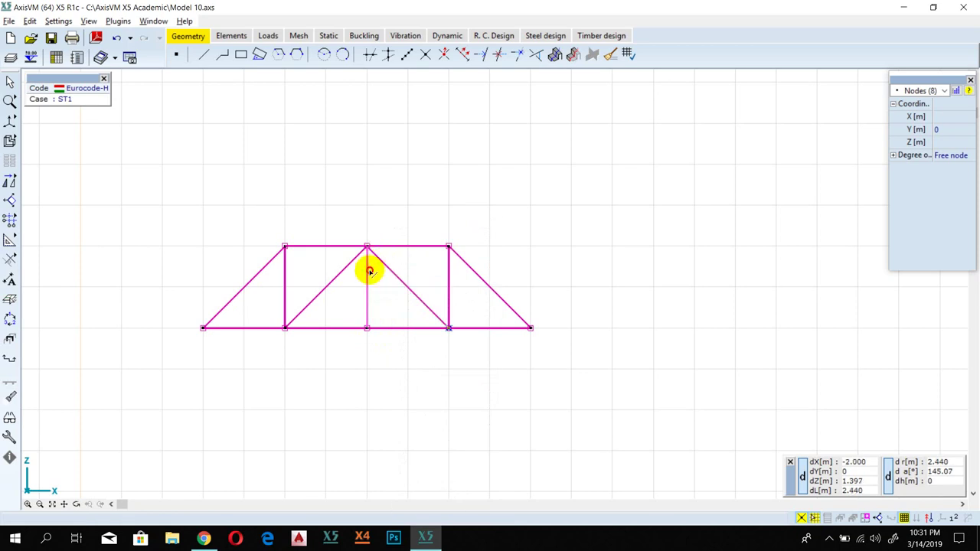
left_click(366, 298)
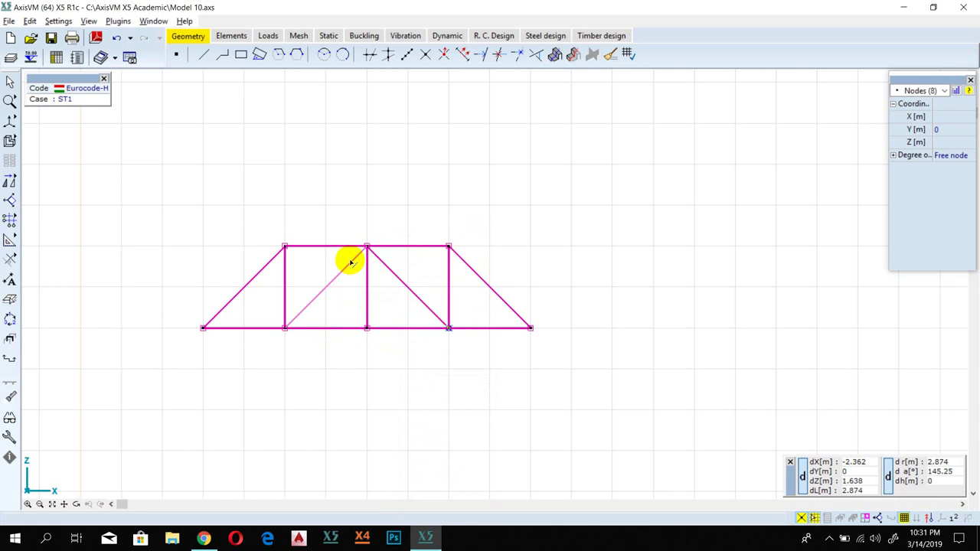
left_click(231, 36)
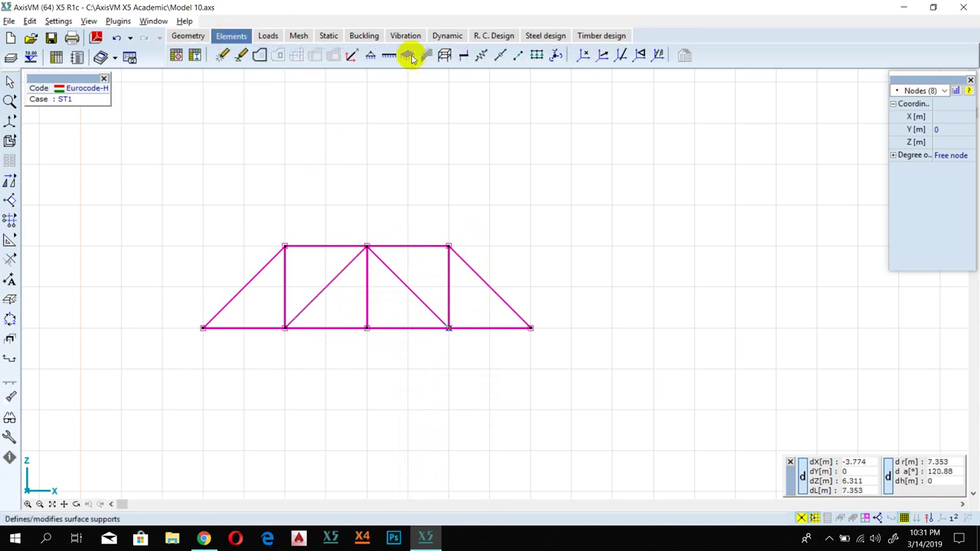
left_click(556, 55)
left_click(583, 155)
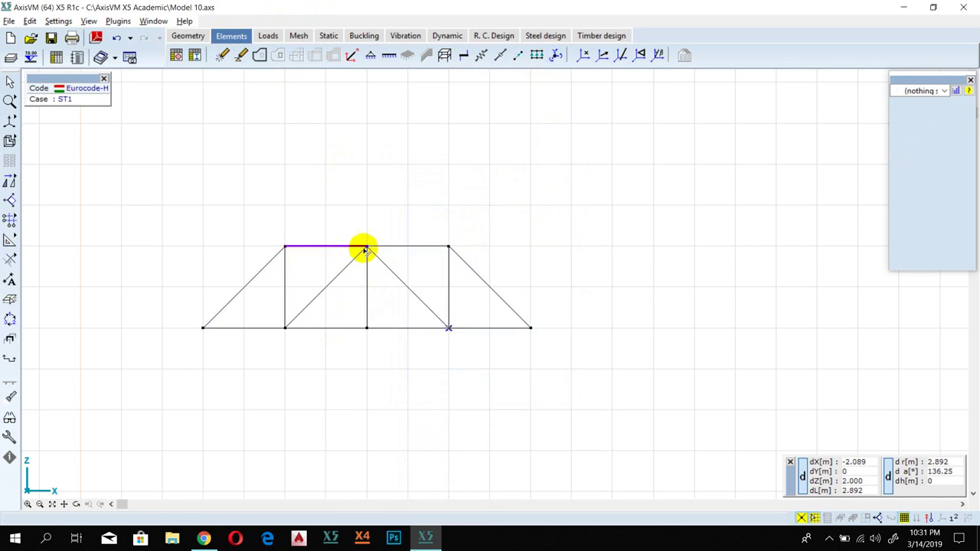
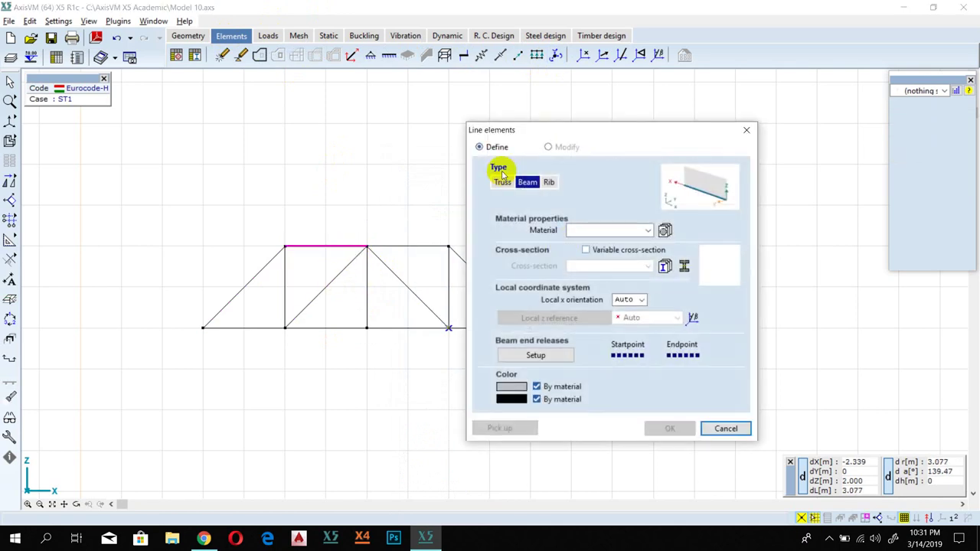
left_click(725, 428)
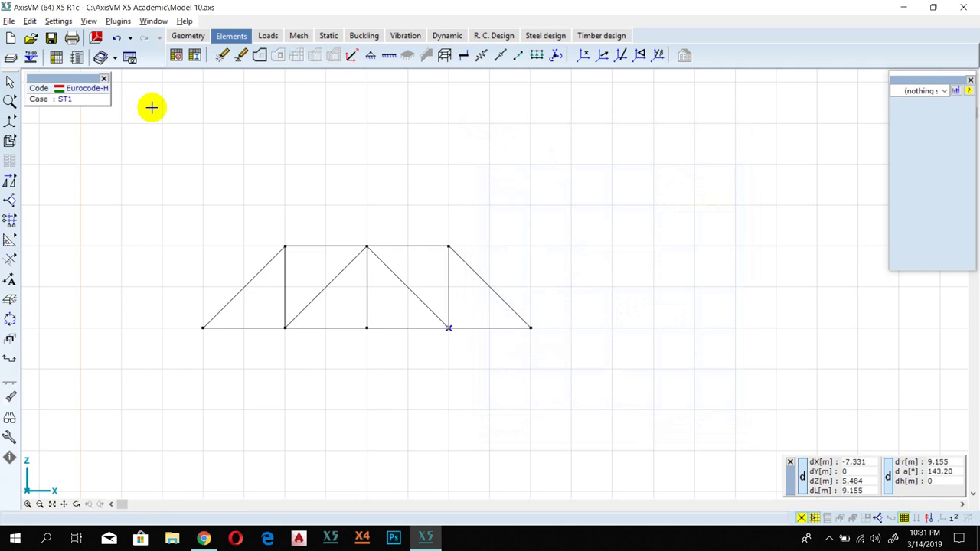
Step: Restore the previous selection covering the truss's whole set of nodes and lines, and accept it
left_click(12, 82)
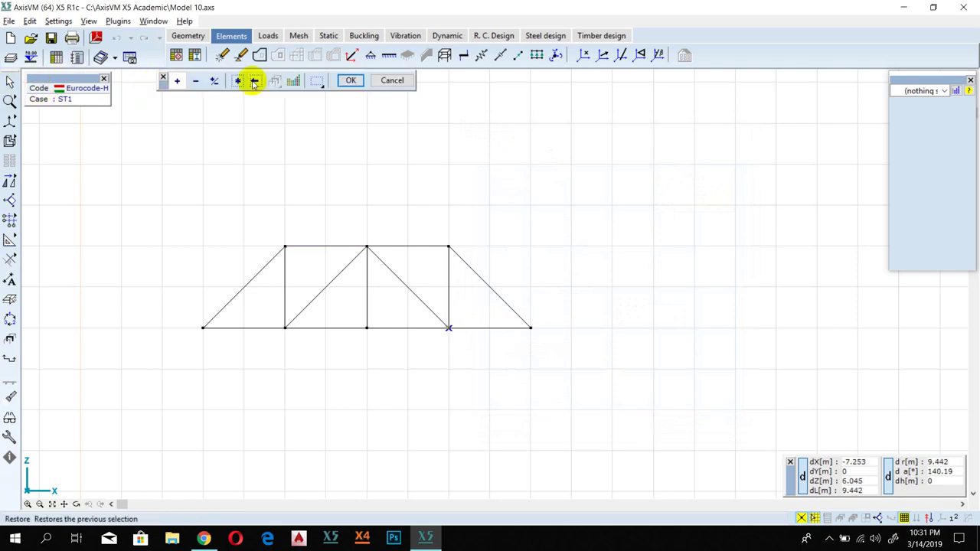
left_click(253, 80)
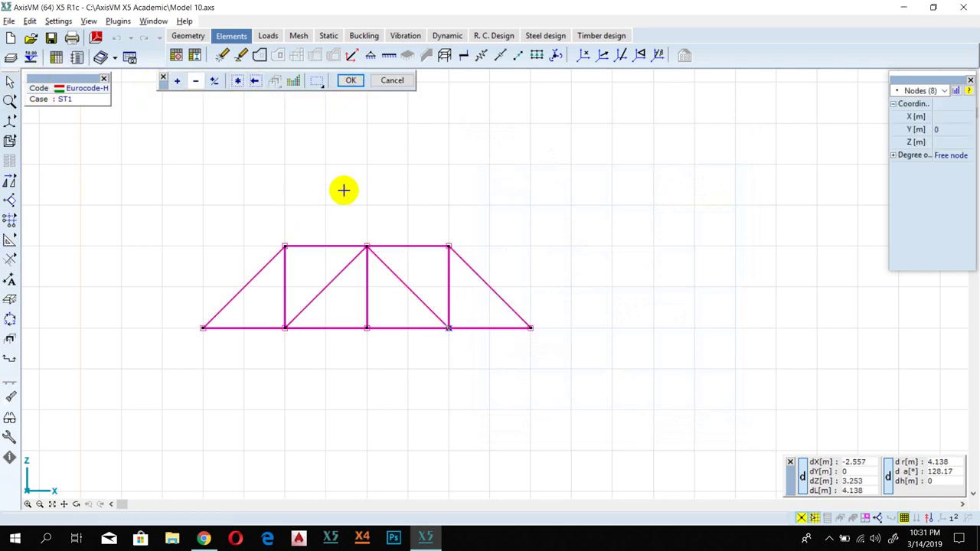
left_click(345, 245)
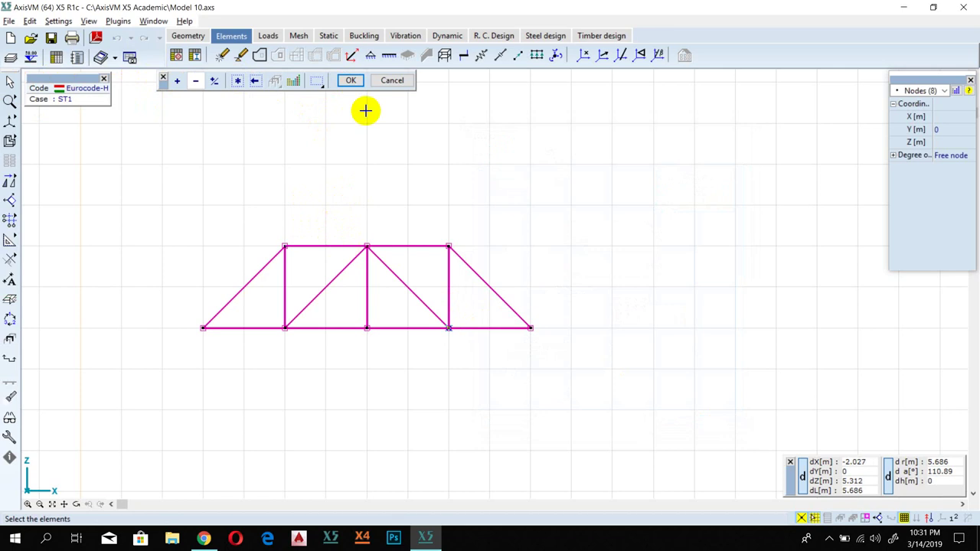
left_click(349, 81)
Step: Define the selected lines as Truss elements and assign them S 235 steel from the Eurocode [H] material library
left_click(367, 261)
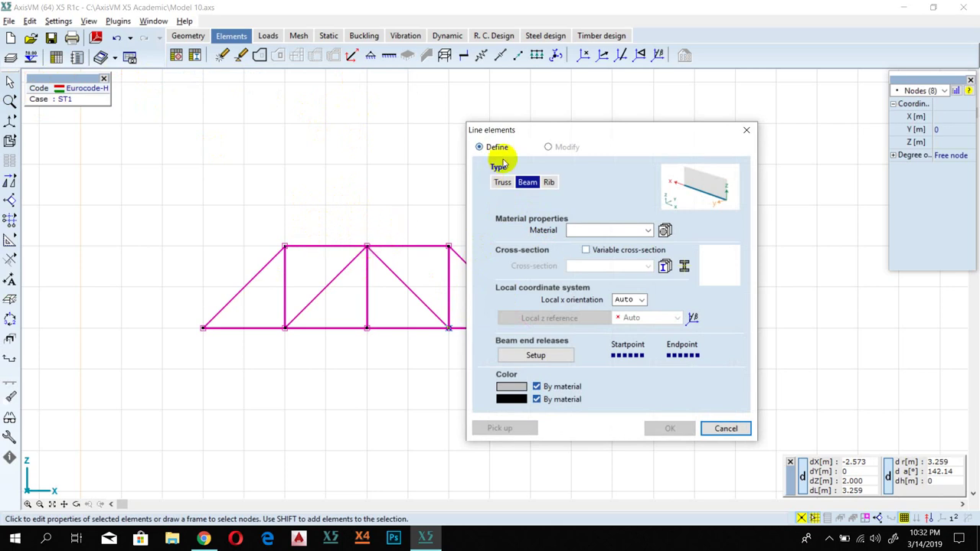
left_click_drag(522, 132, 698, 131)
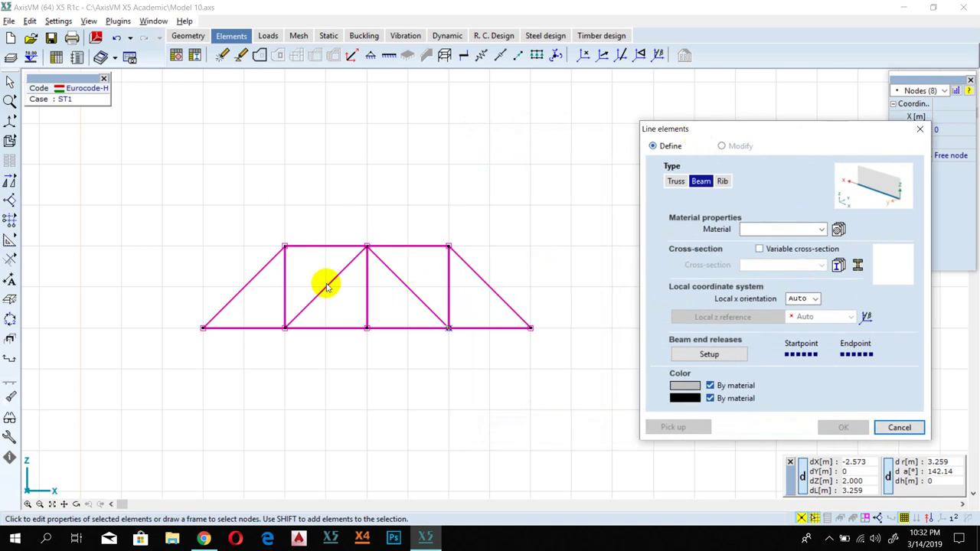
left_click_drag(746, 124, 679, 126)
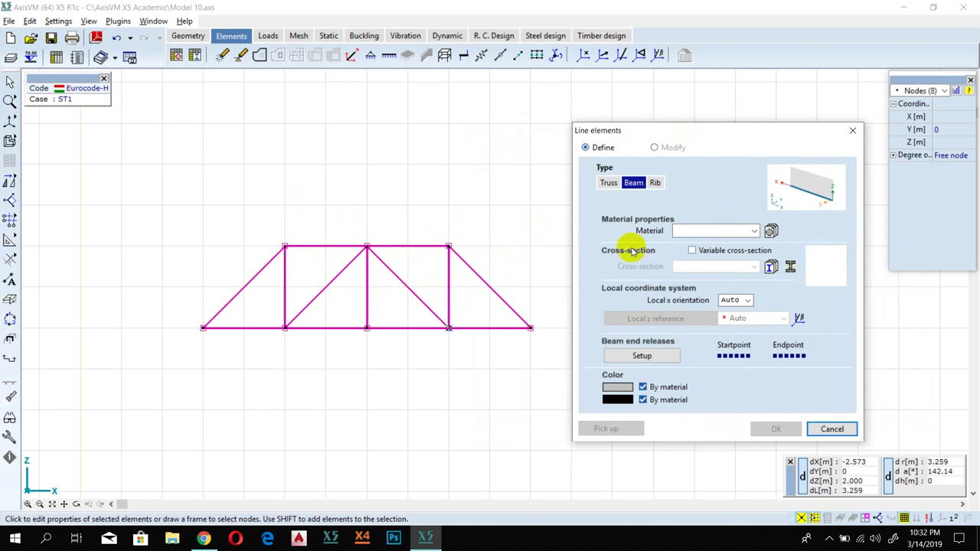
left_click(608, 184)
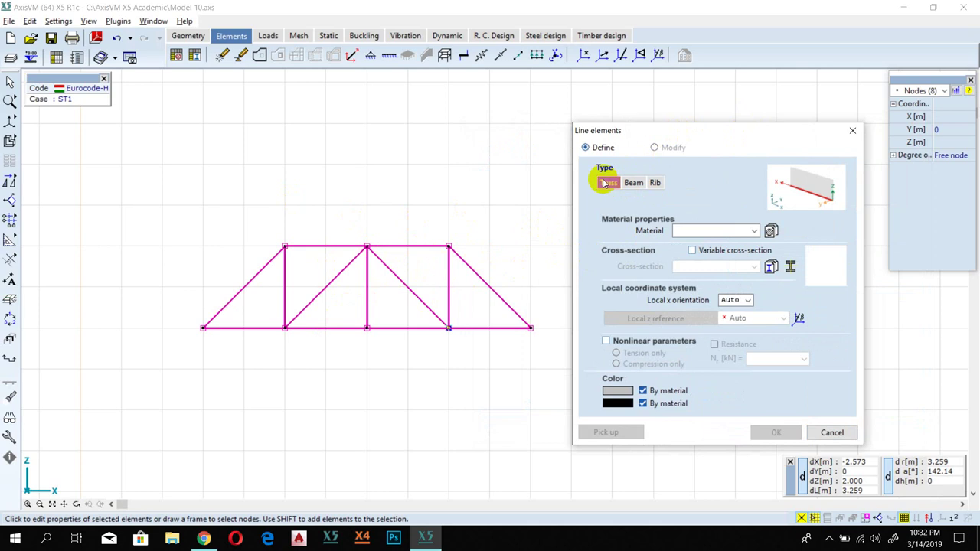
left_click(769, 231)
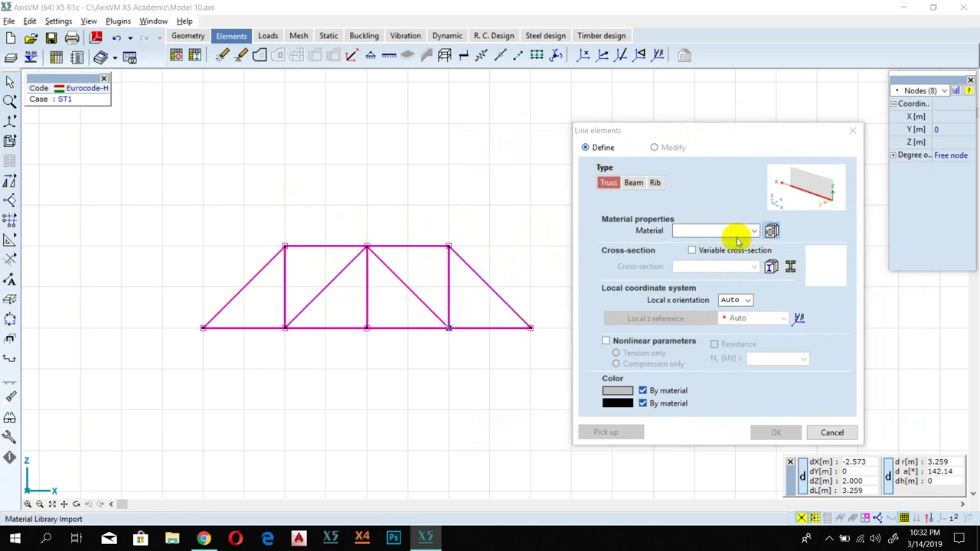
left_click_drag(583, 143, 760, 277)
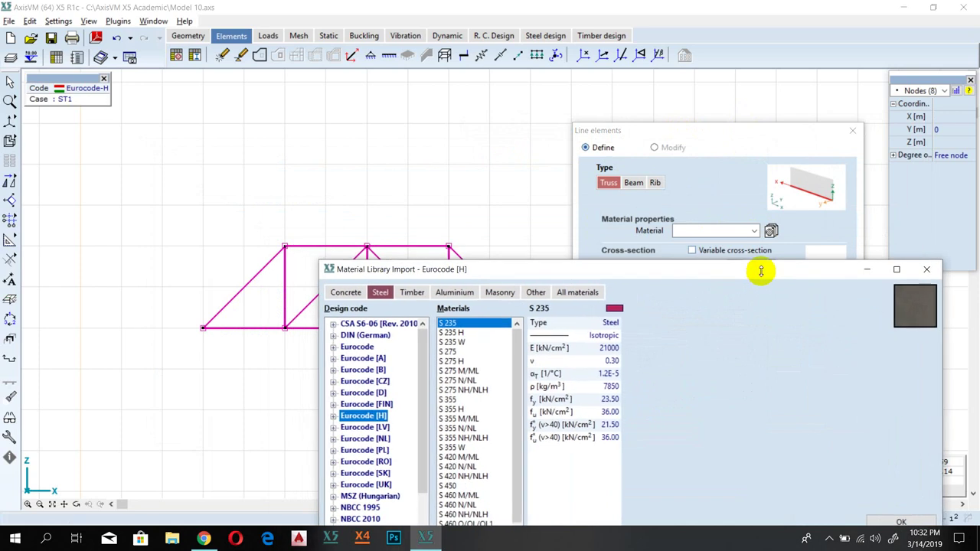
left_click_drag(649, 271, 625, 174)
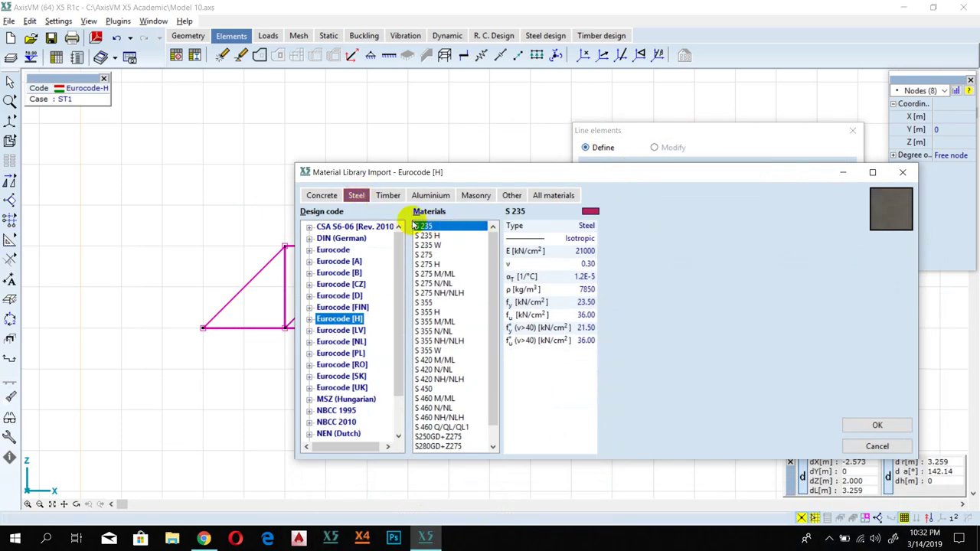
left_click(875, 423)
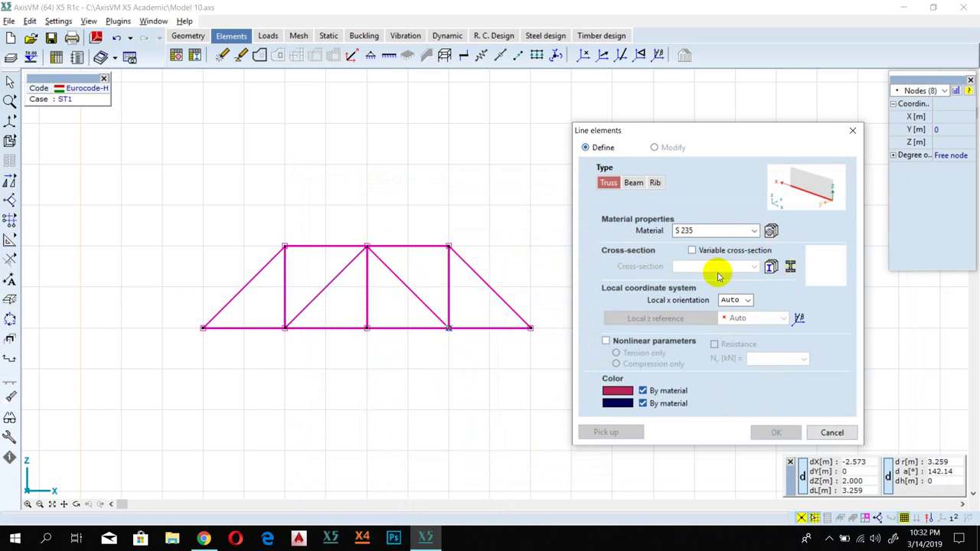
Step: Assign the O 60X2 pipe from the Dunaújvárosi Hungarian pipes as cross-section and apply the truss element definition
left_click(770, 268)
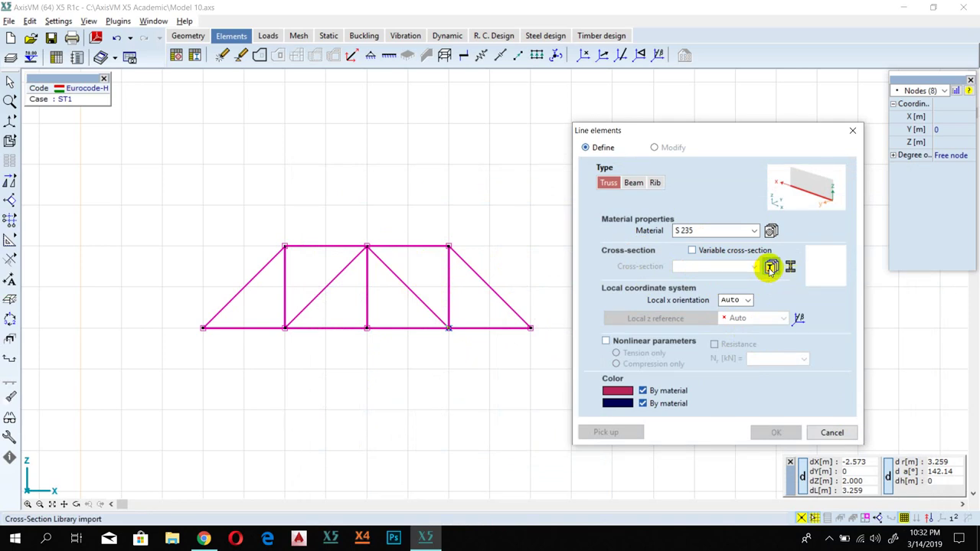
left_click(509, 257)
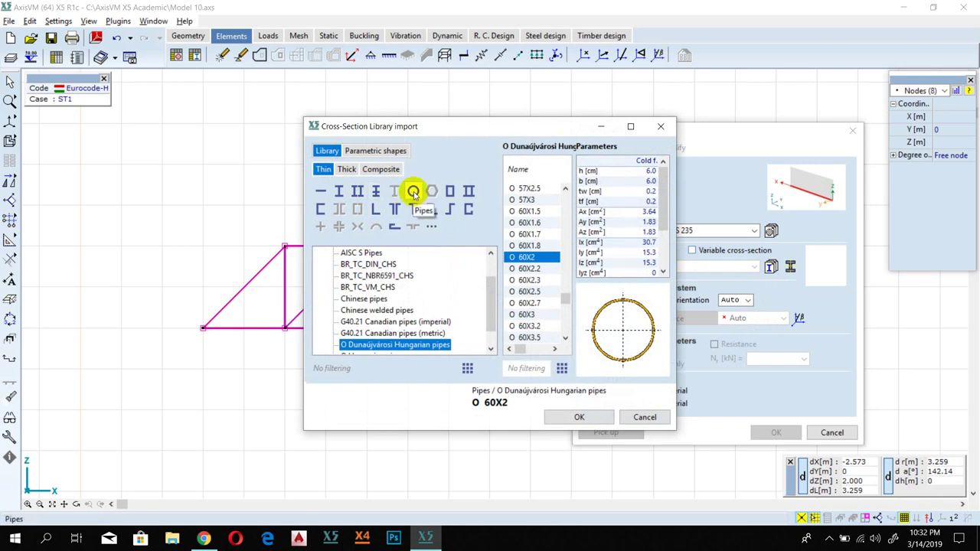
scroll(426, 329, "down", 1)
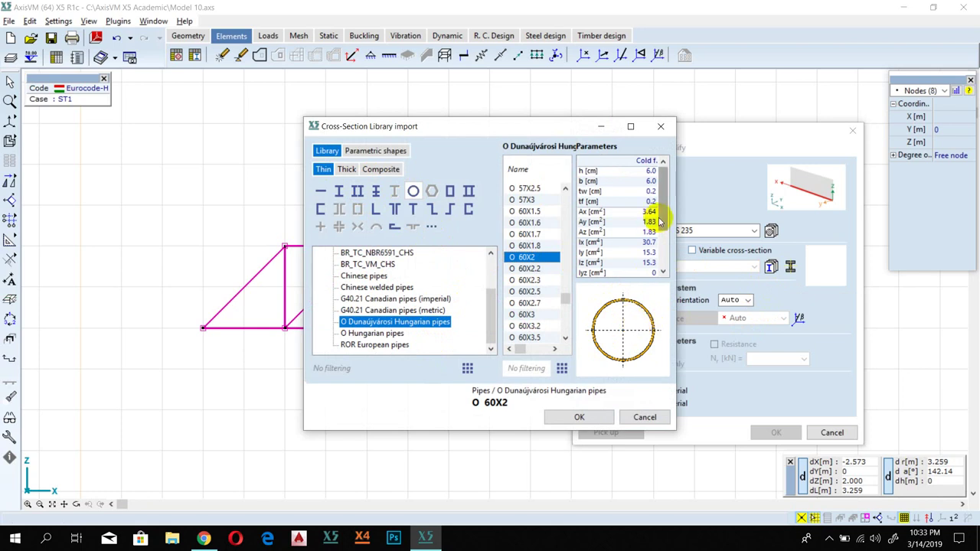
scroll(651, 241, "down", 3)
scroll(651, 199, "up", 3)
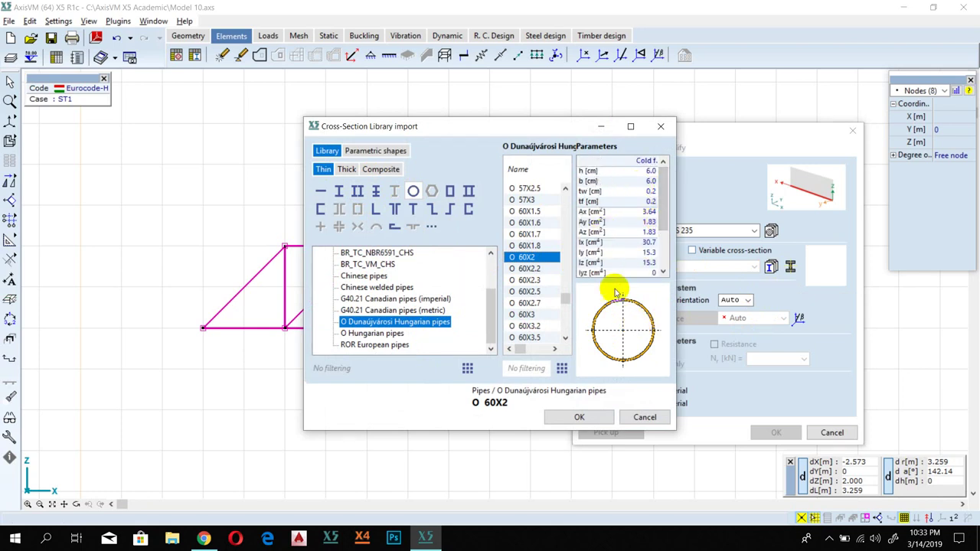
left_click(583, 417)
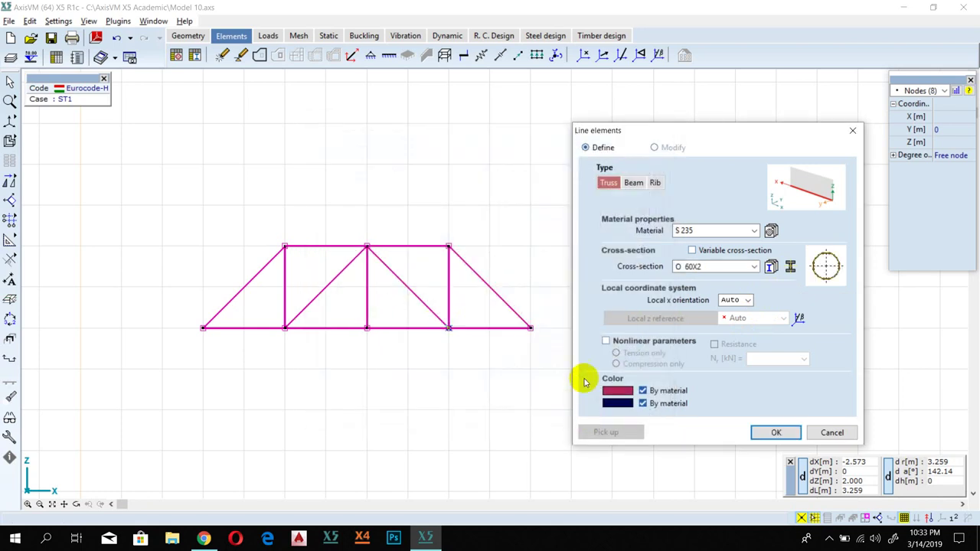
left_click(770, 432)
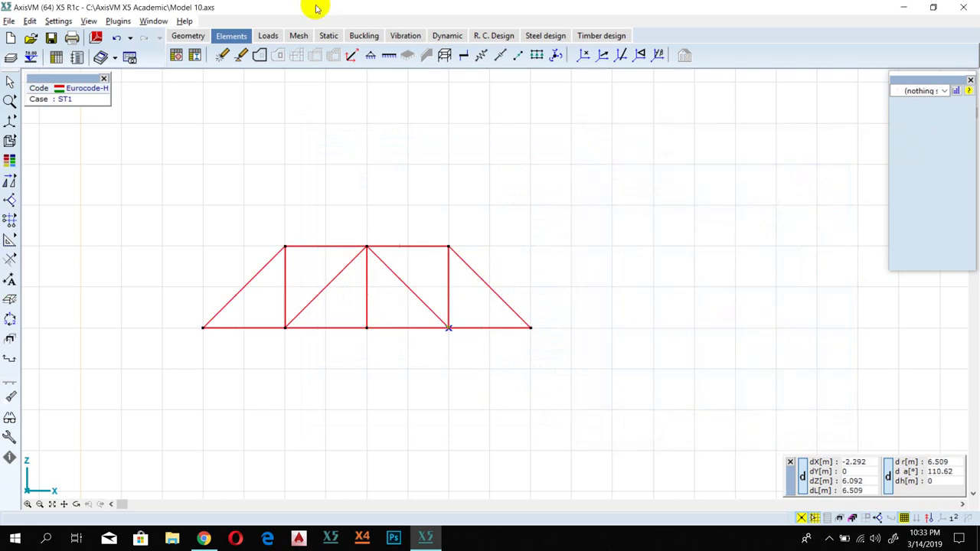
Step: Define global nodal supports at both end nodes of the bottom chord, with Ry, Rxx, Ryy and Rzz set to 0
left_click(370, 55)
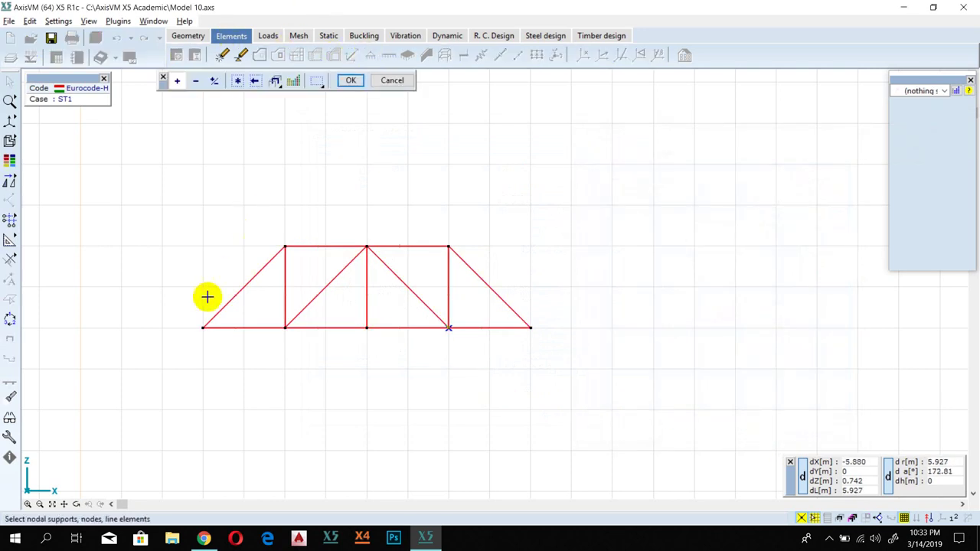
left_click(202, 329)
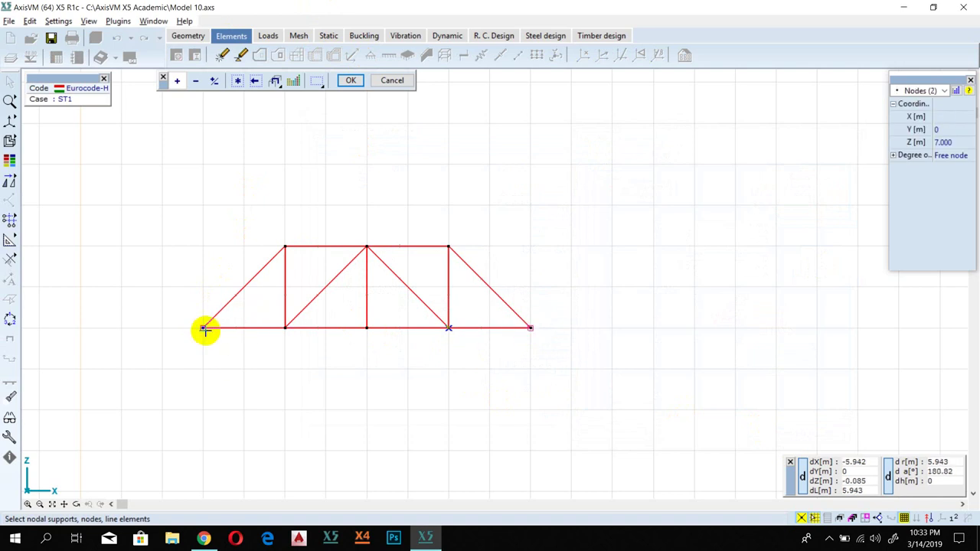
left_click(350, 81)
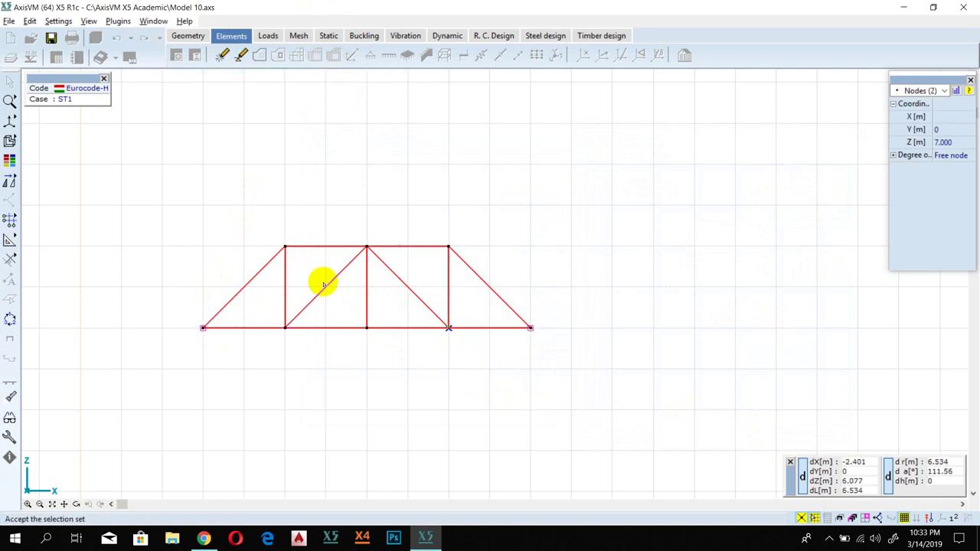
left_click_drag(789, 127, 522, 132)
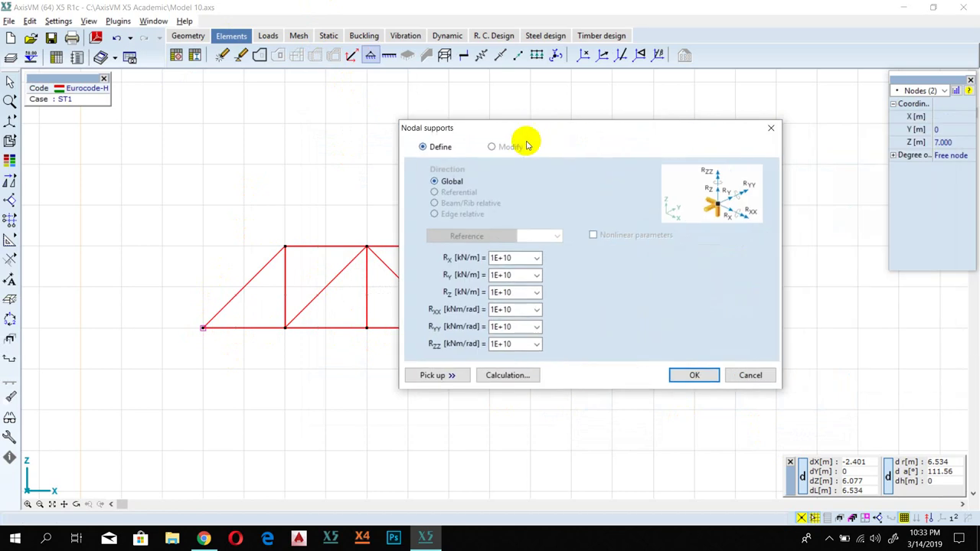
type("0")
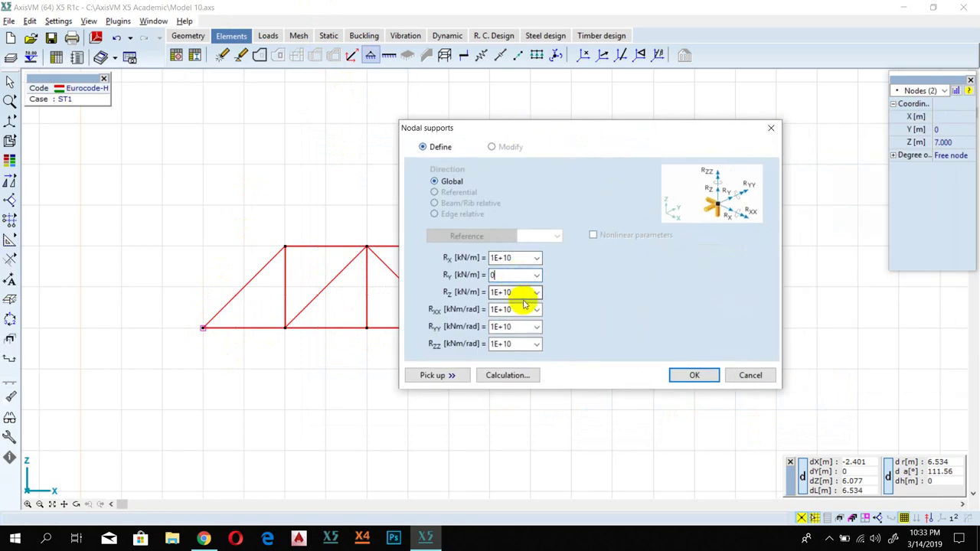
double_click(513, 309)
type("0")
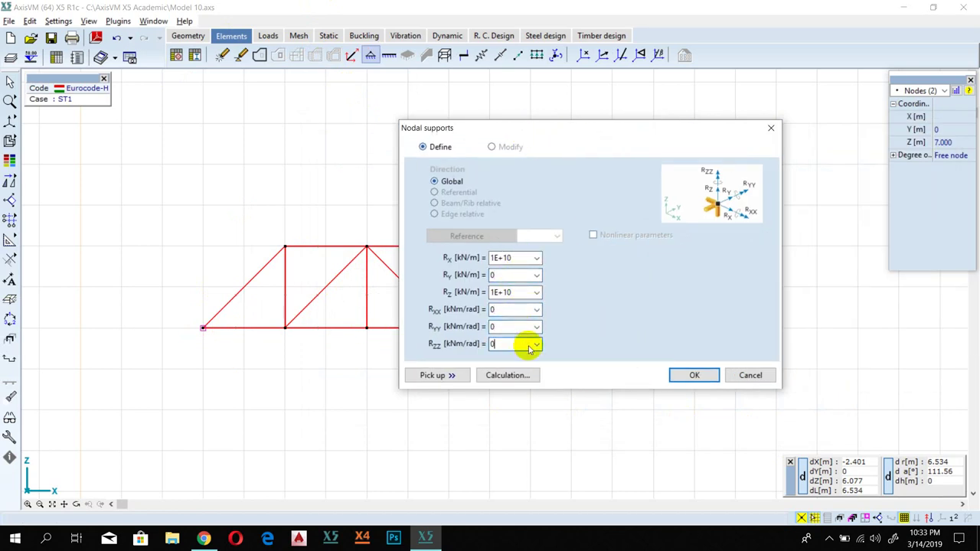
left_click(528, 344)
type("0")
left_click(682, 375)
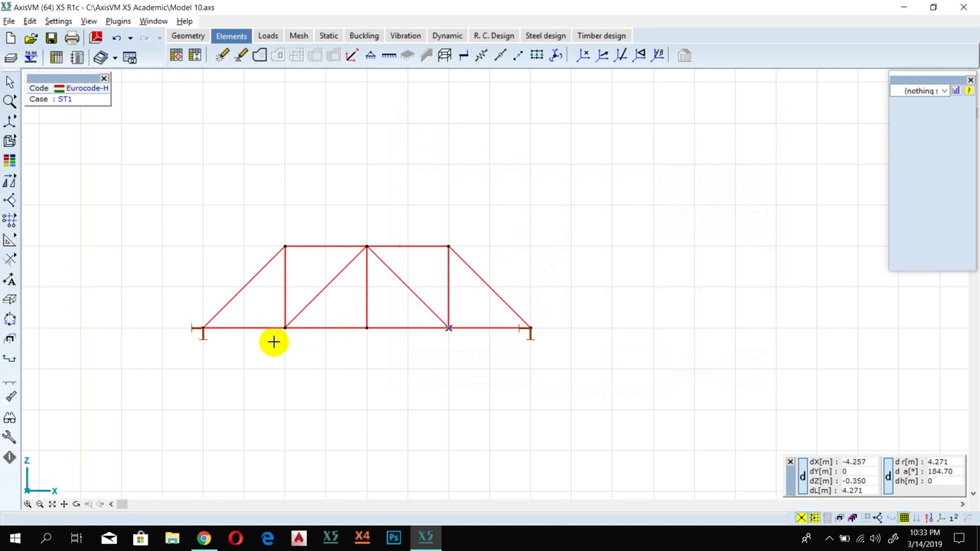
Step: Set the Rx stiffness of the support at the bottom chord's right end to 0
left_click(530, 331)
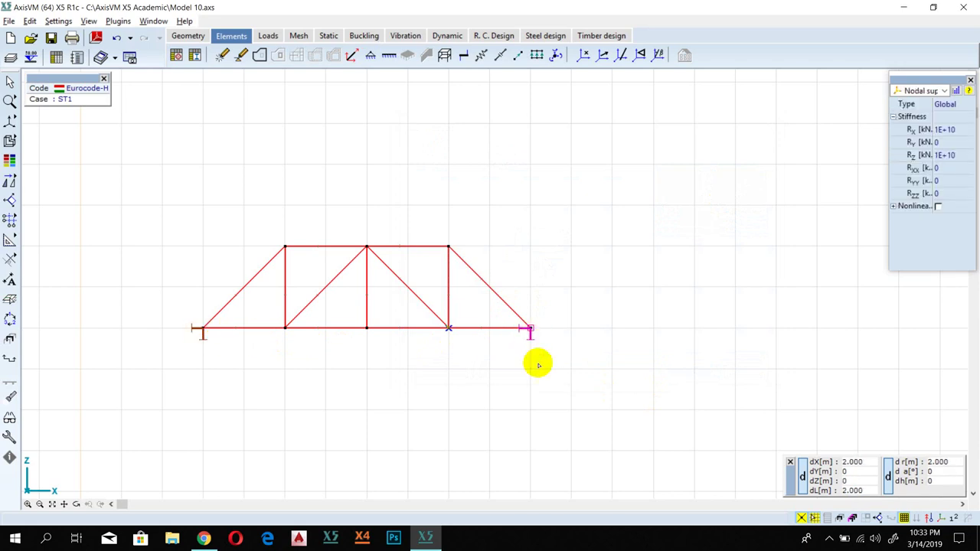
double_click(528, 330)
left_click(528, 258)
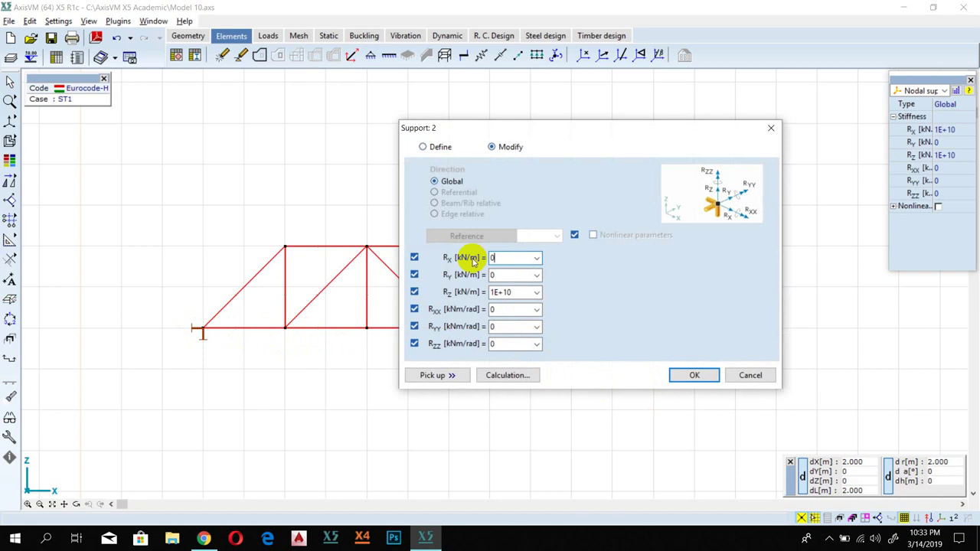
type("0")
left_click(691, 374)
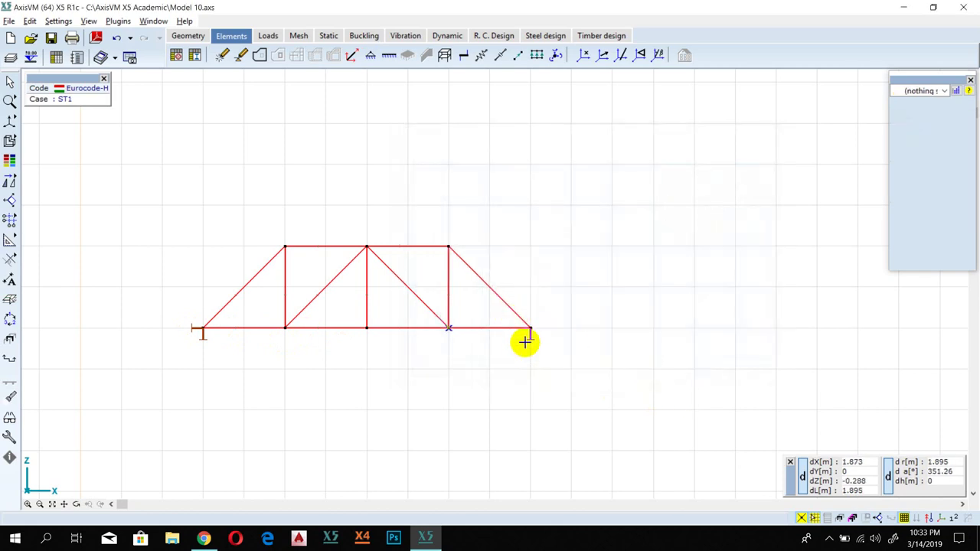
Step: Set the nodal degrees of freedom of all truss nodes to Truss girder in X-Z plane
scroll(525, 336, "up", 2)
scroll(525, 326, "down", 3)
scroll(385, 332, "up", 1)
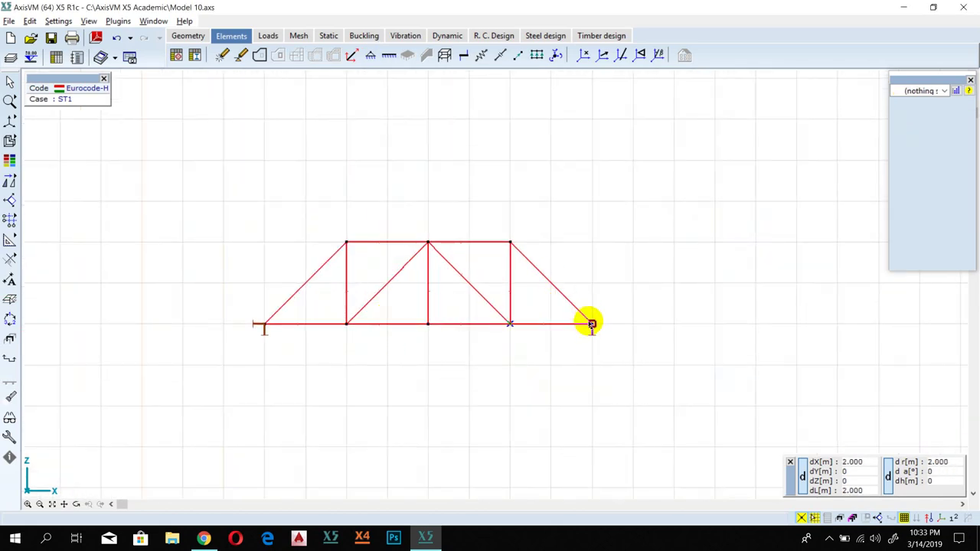
left_click(554, 54)
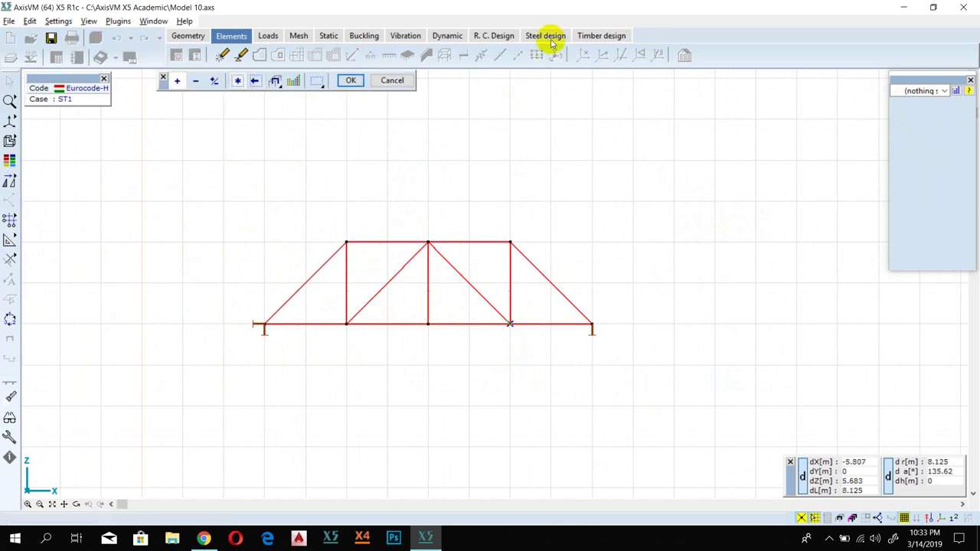
left_click(234, 80)
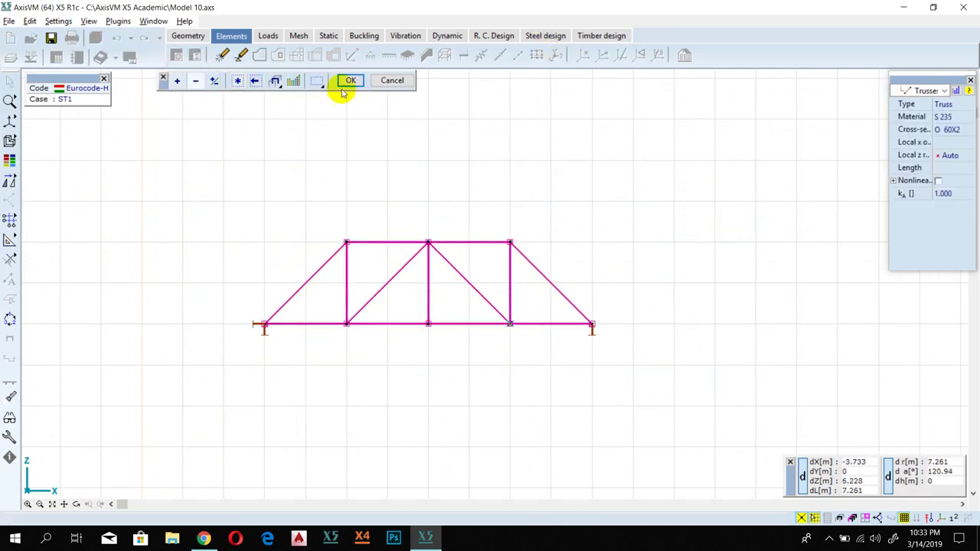
left_click(352, 83)
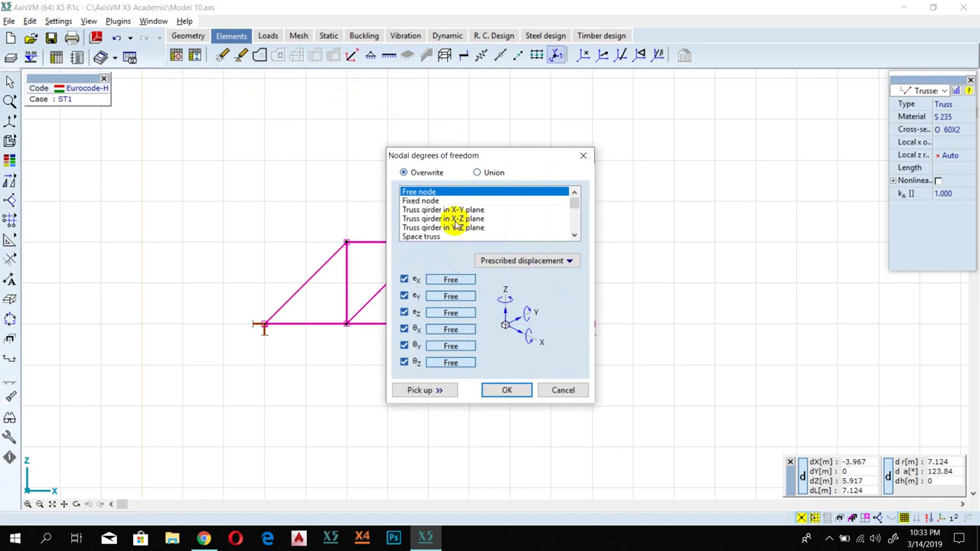
left_click(455, 219)
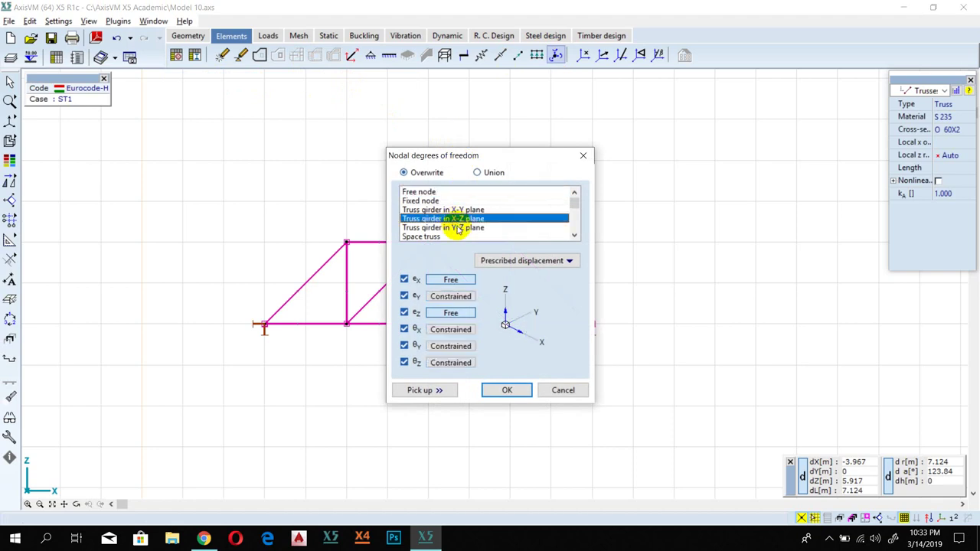
left_click(505, 390)
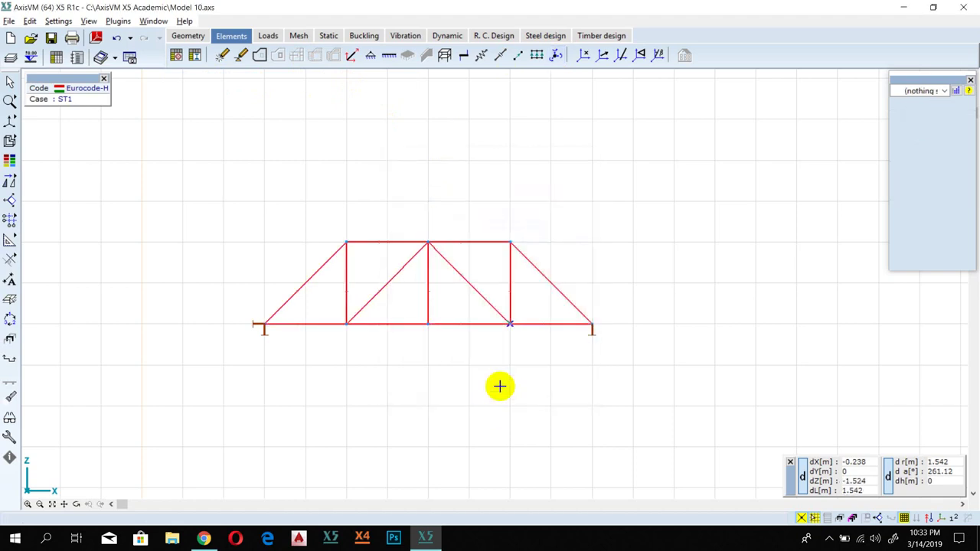
Step: Apply a nodal load with FX = 4 kN to the left node of the truss's top chord
scroll(459, 337, "up", 4)
scroll(398, 322, "down", 2)
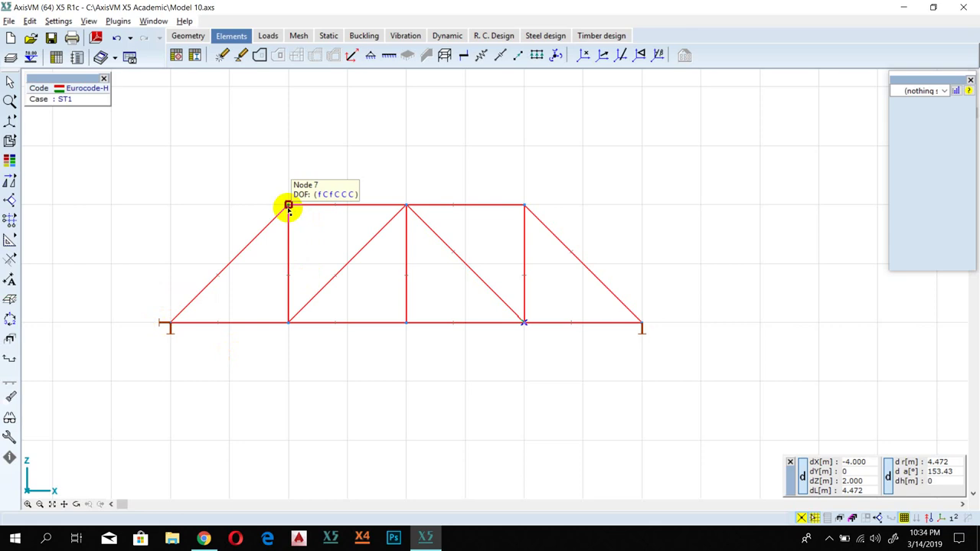
left_click(264, 39)
left_click(230, 55)
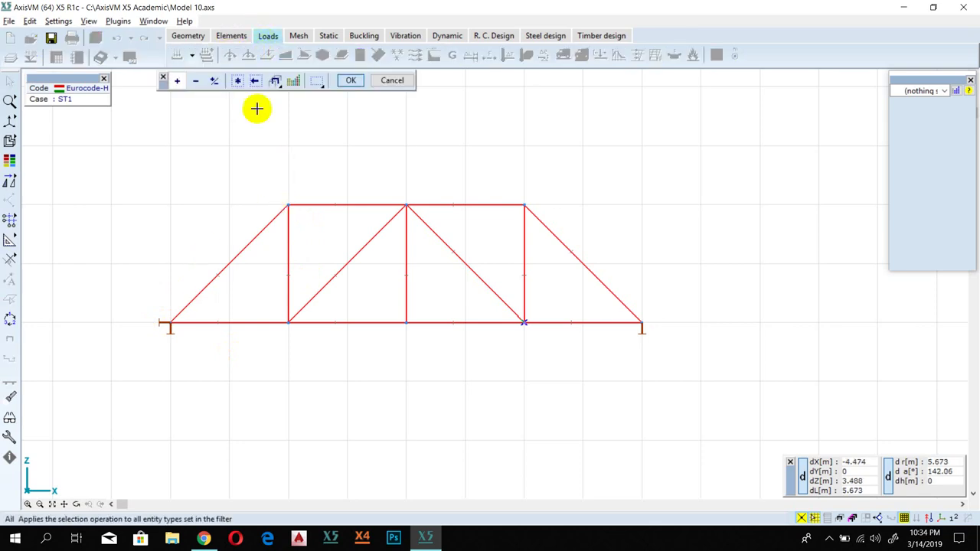
left_click(288, 205)
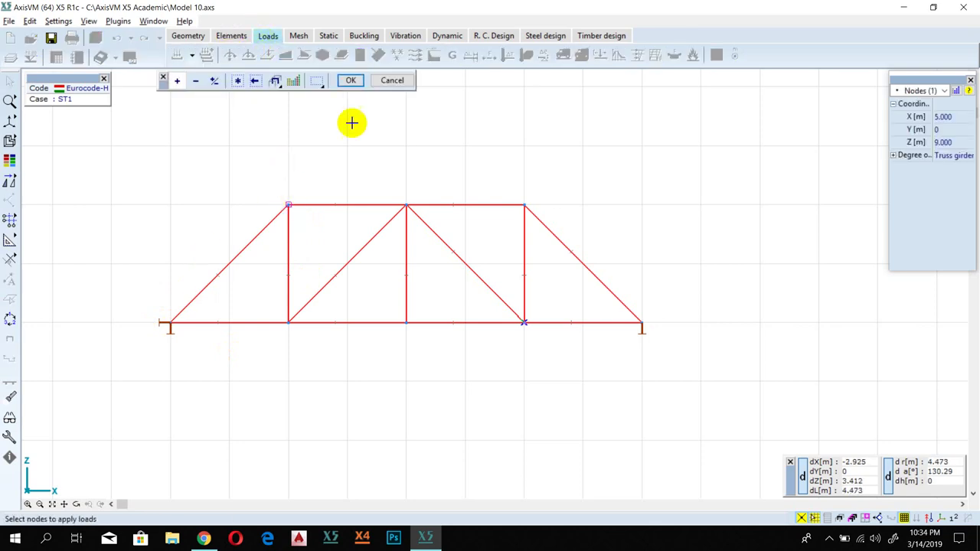
left_click(351, 80)
double_click(399, 336)
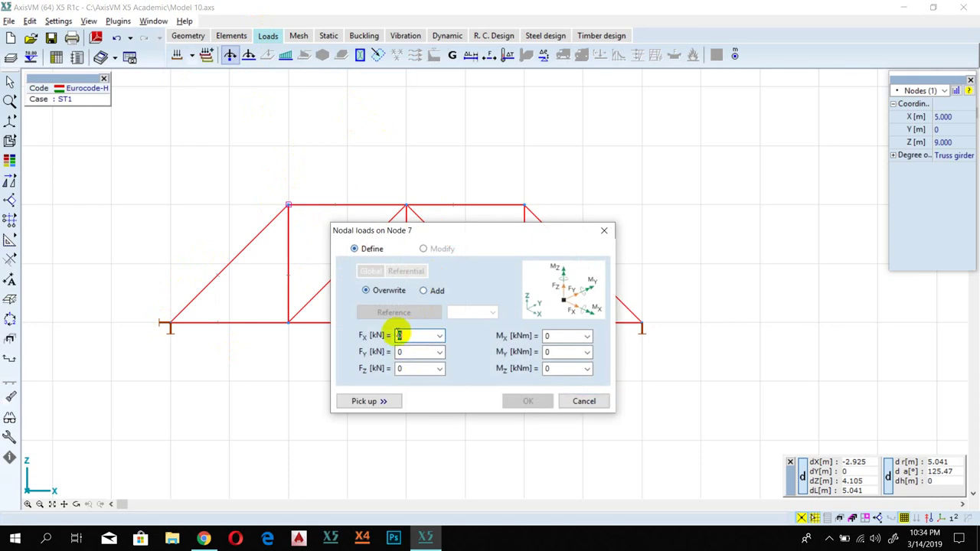
type("4")
left_click(518, 399)
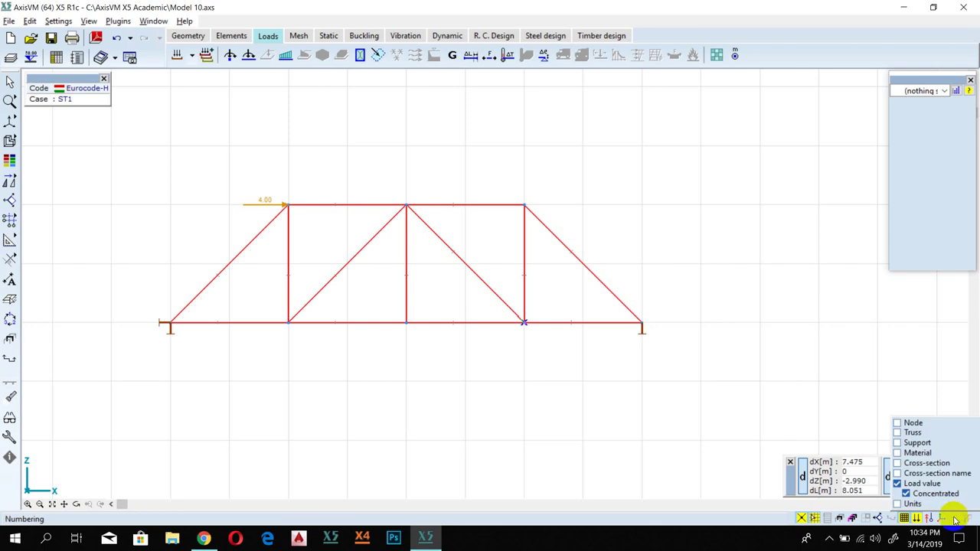
mouse_move(933, 517)
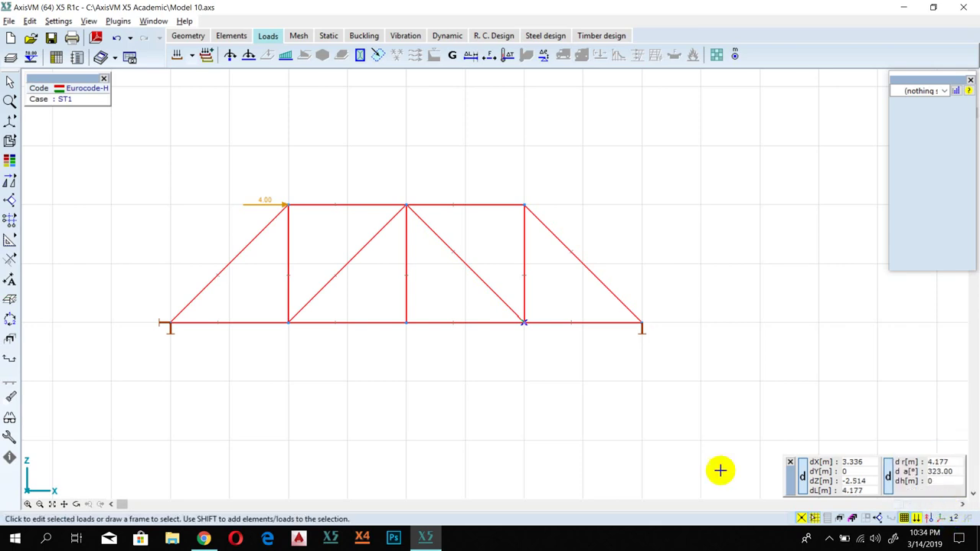
Step: Apply a nodal load with FZ = -12 kN to the right node of the truss's top chord
left_click(231, 56)
left_click(524, 205)
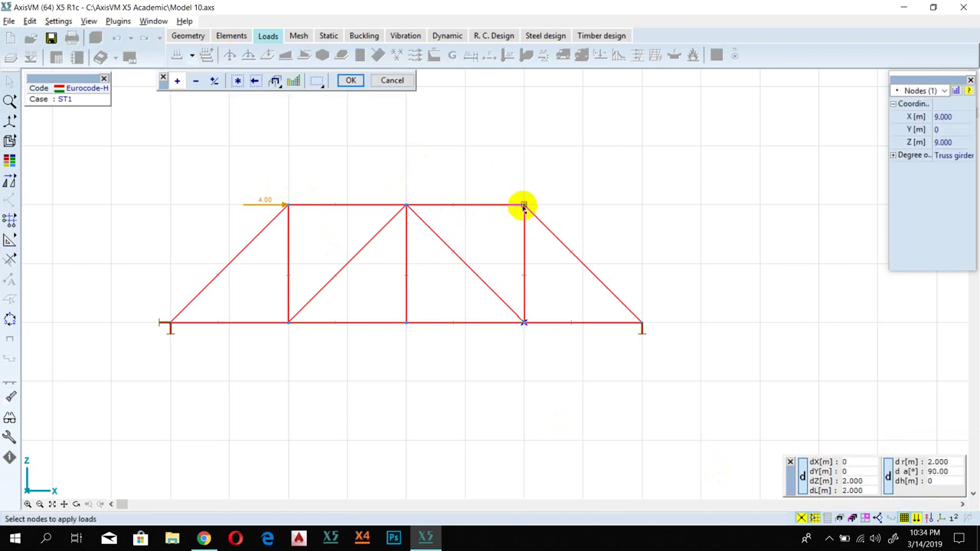
left_click(354, 80)
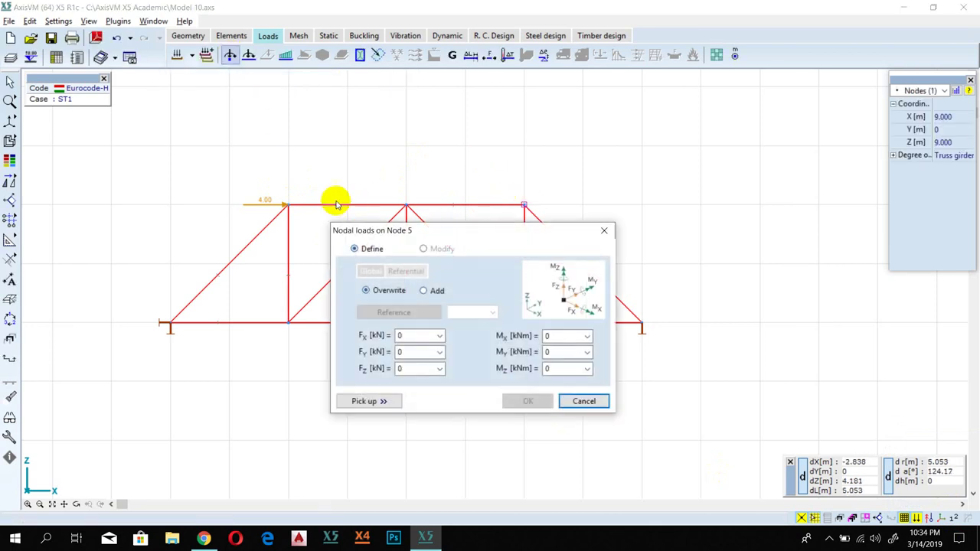
left_click(404, 368)
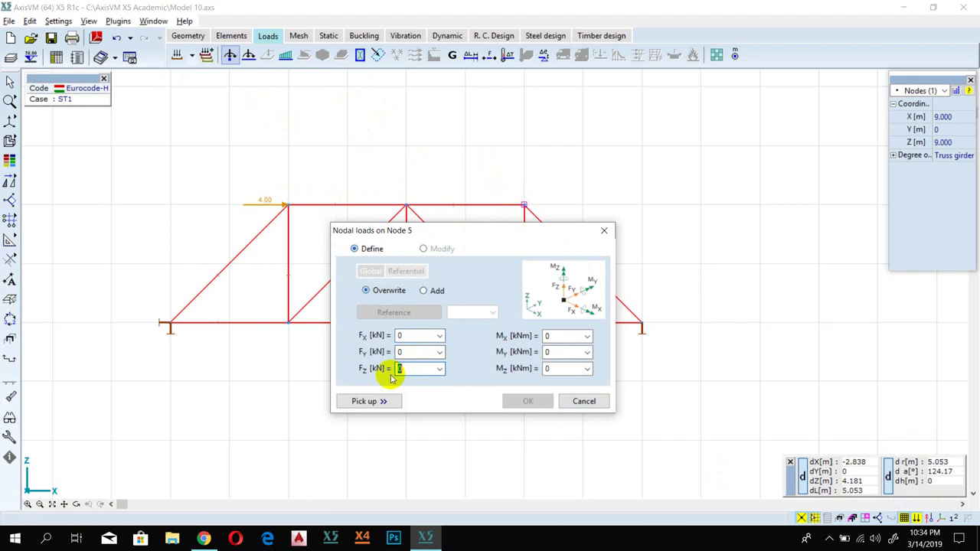
type("-12")
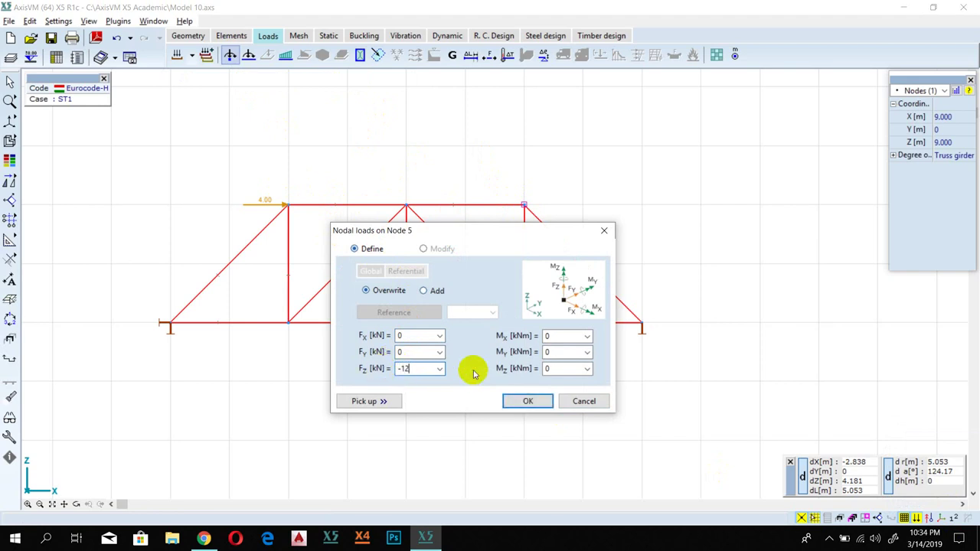
left_click(527, 401)
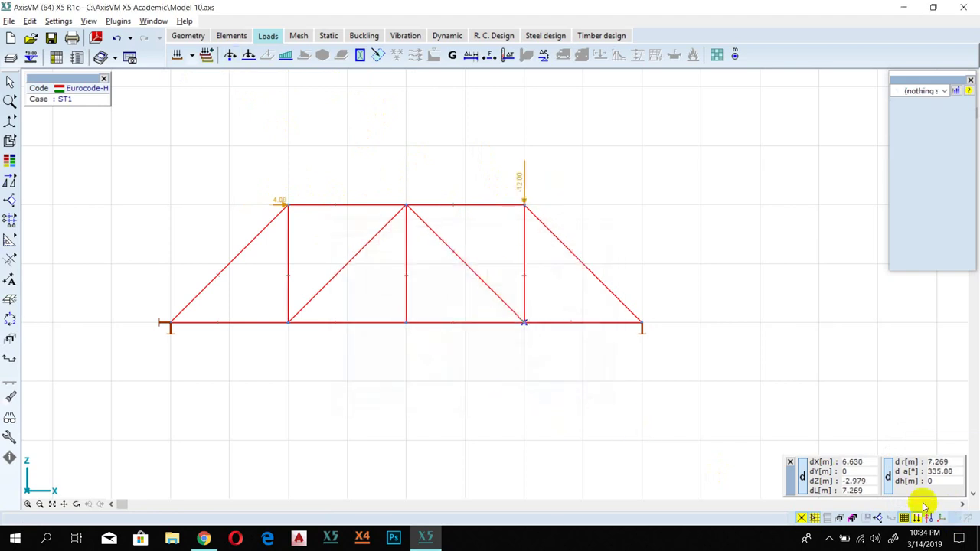
Step: Turn on the display of units in the load value labels on the truss
left_click(952, 518)
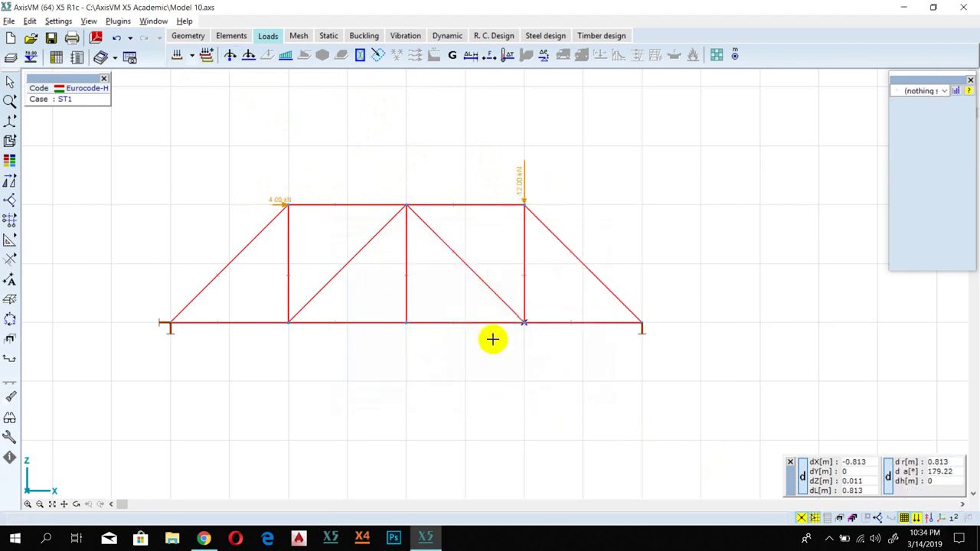
scroll(527, 191, "up", 1)
scroll(527, 191, "up", 1)
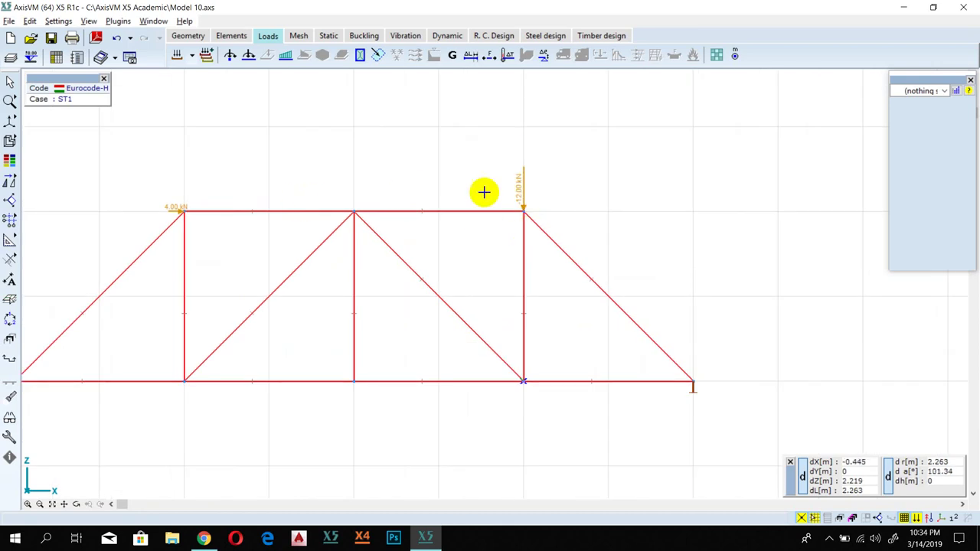
scroll(443, 146, "down", 3)
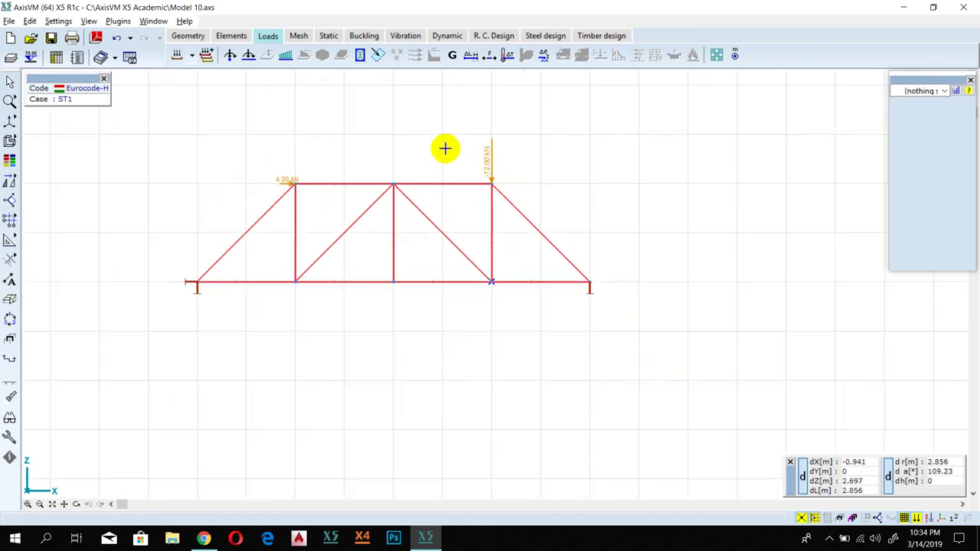
Step: Run the linear static analysis of the truss and close the finished analysis report
left_click(327, 36)
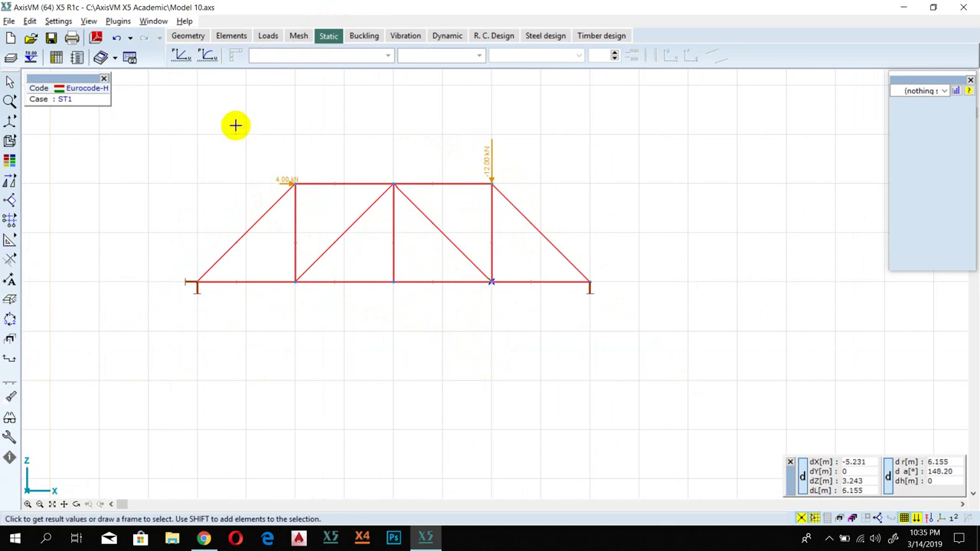
left_click(181, 57)
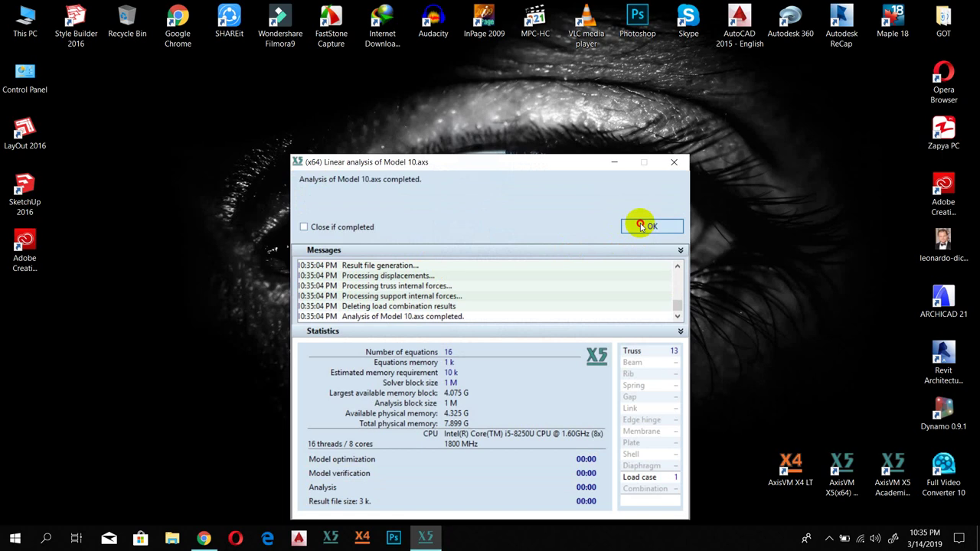
left_click(641, 226)
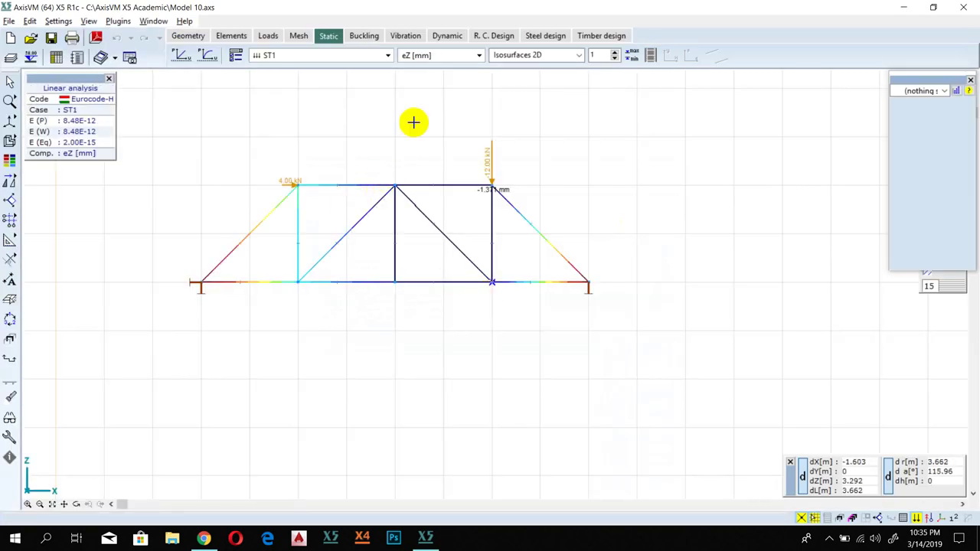
Step: Display the eX displacement of load case ST1 as a Diagram
left_click(452, 58)
left_click(442, 79)
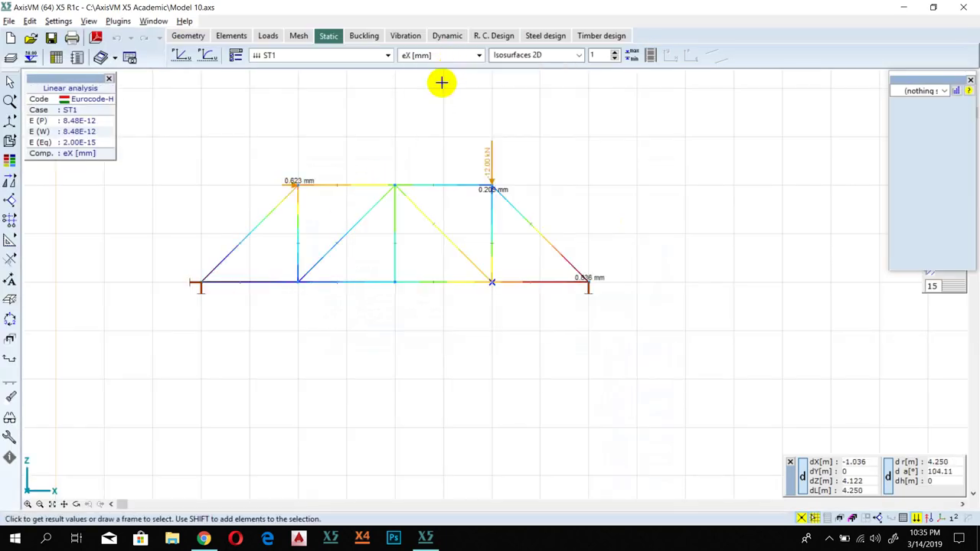
left_click(528, 55)
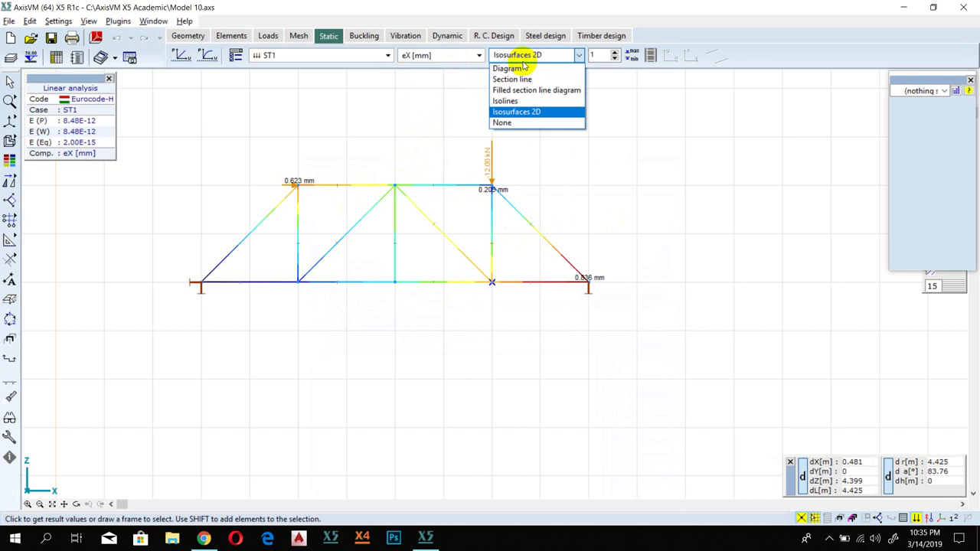
left_click(511, 69)
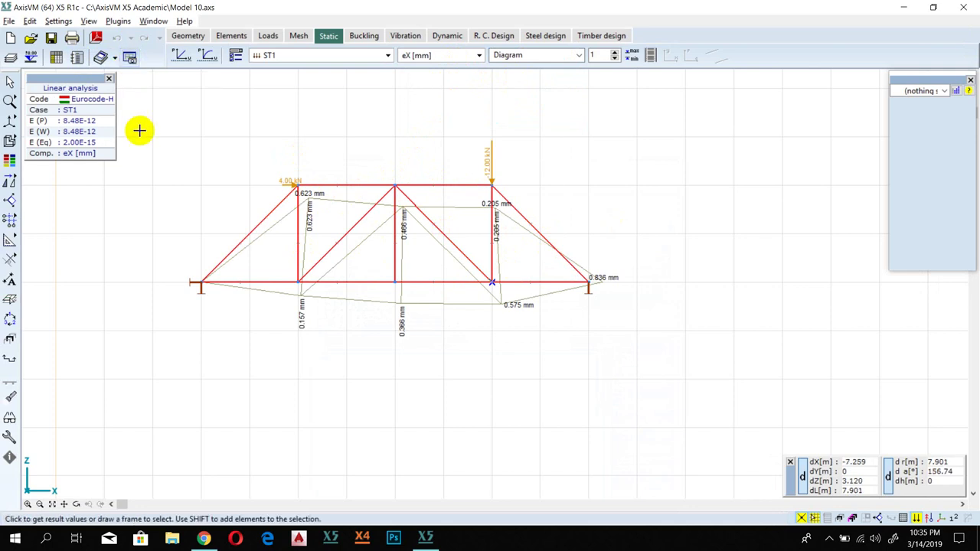
Step: Save the eX displacement diagram to the Drawings Library under the proposed name
left_click(131, 64)
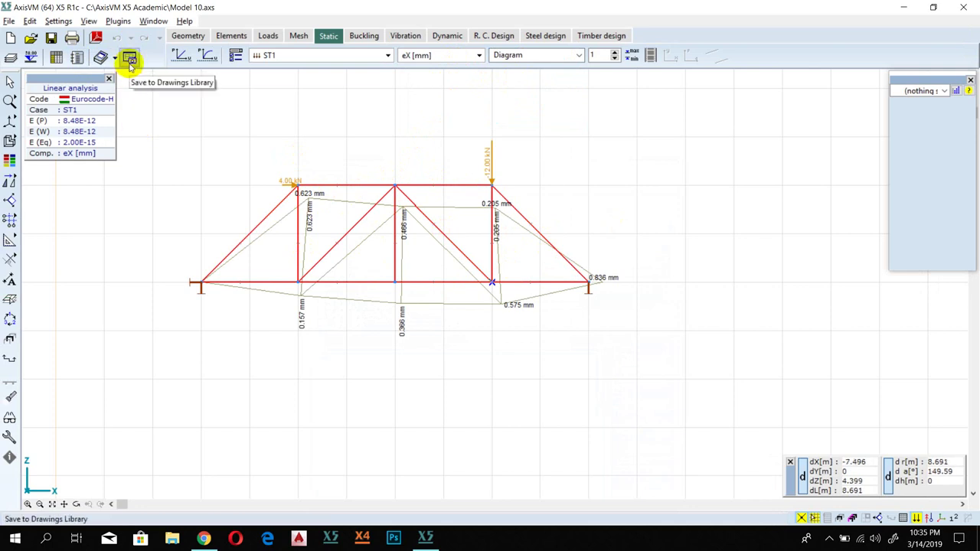
left_click(131, 65)
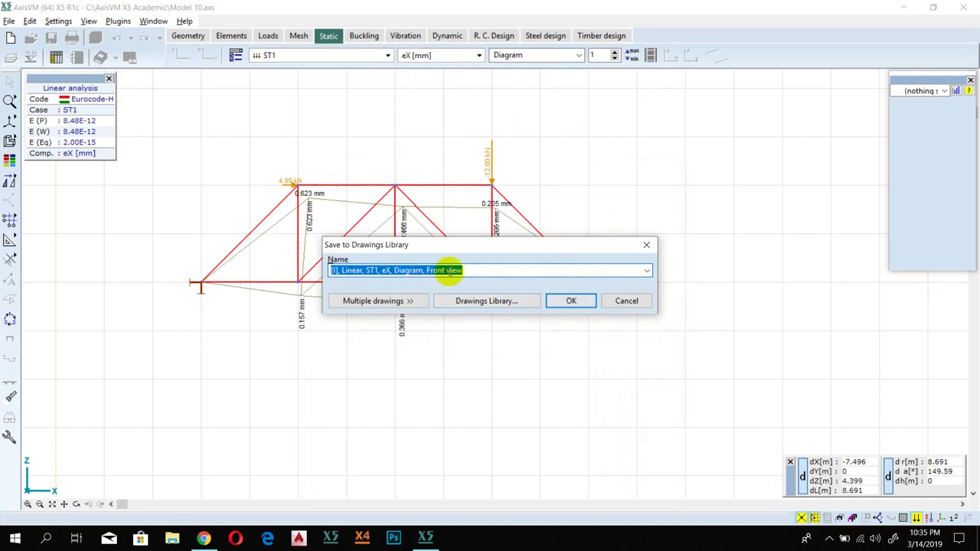
left_click(569, 300)
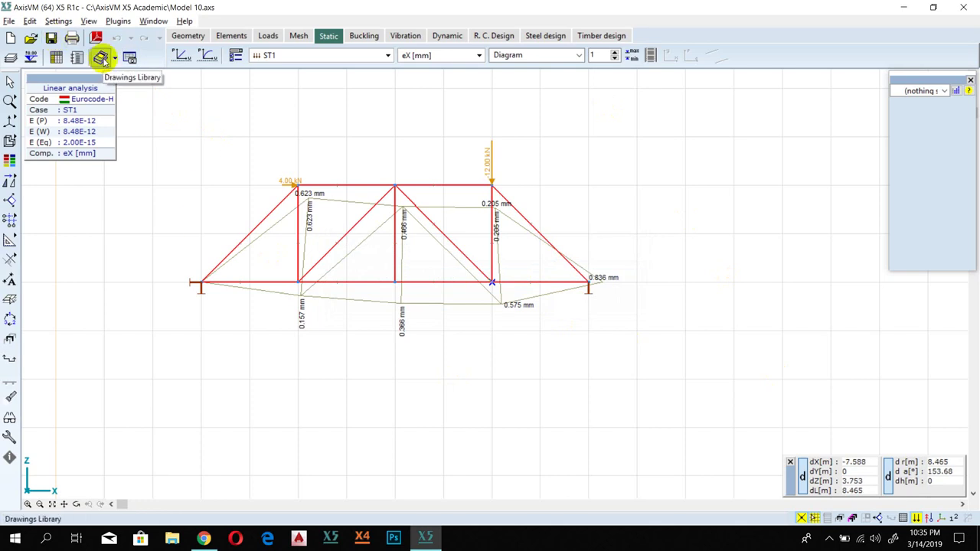
Step: Inspect the stored eX diagram for ST1 in the Drawings Library and leave the library without restoring it
left_click(101, 59)
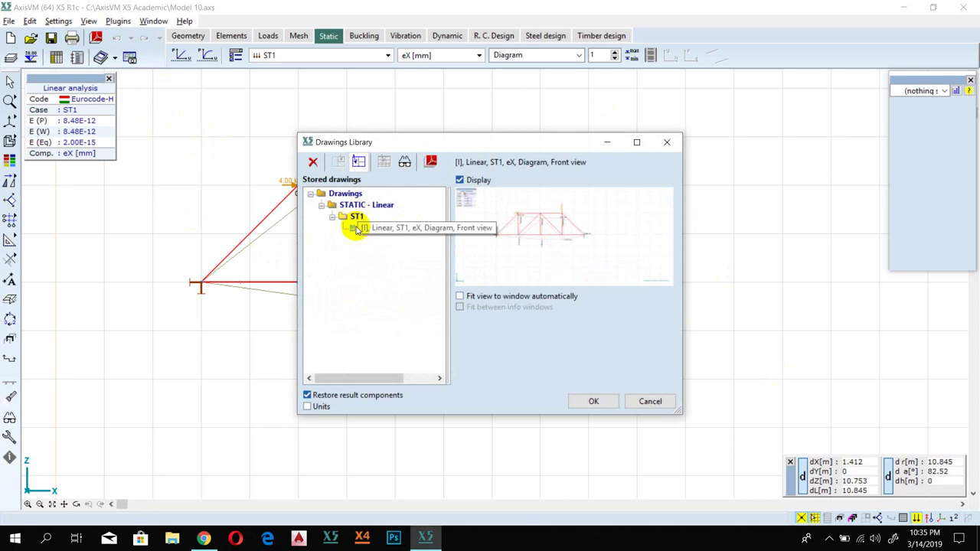
left_click(392, 230)
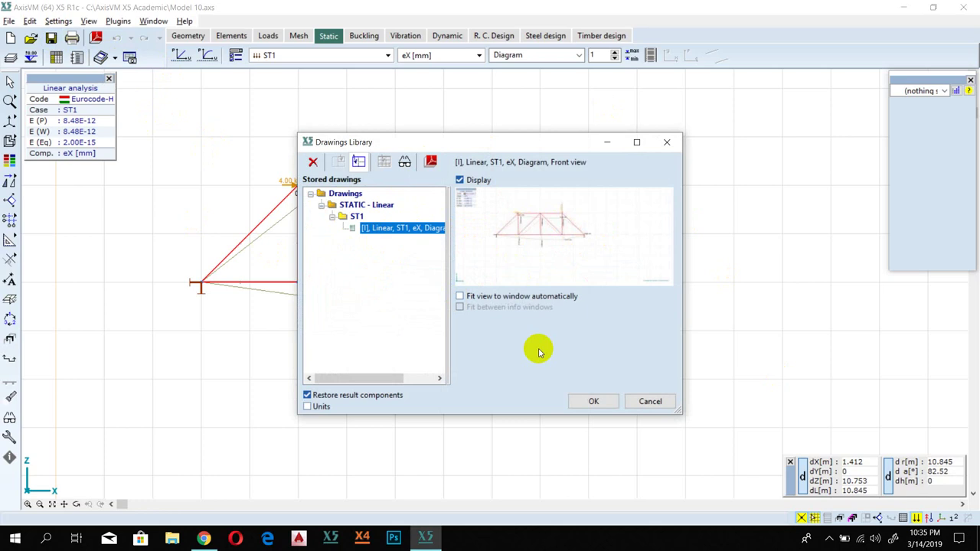
left_click(650, 401)
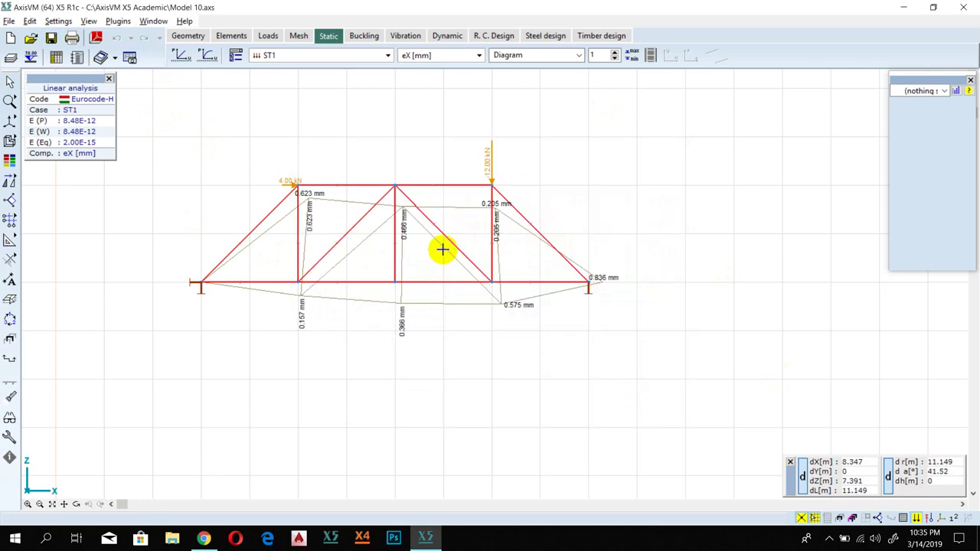
Step: Add the stored ST1 eX diagram from the Drawings Library to the report in the Report Maker
left_click(77, 58)
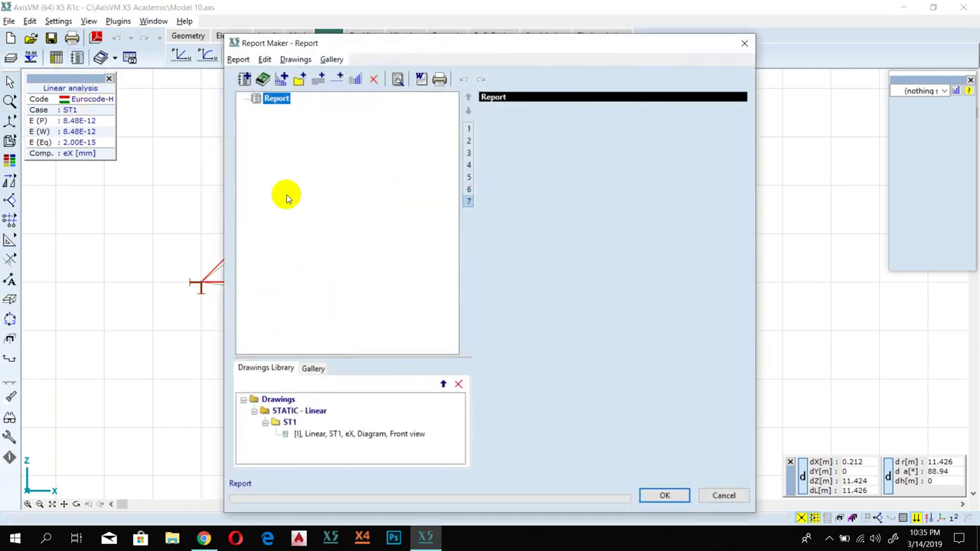
left_click(312, 433)
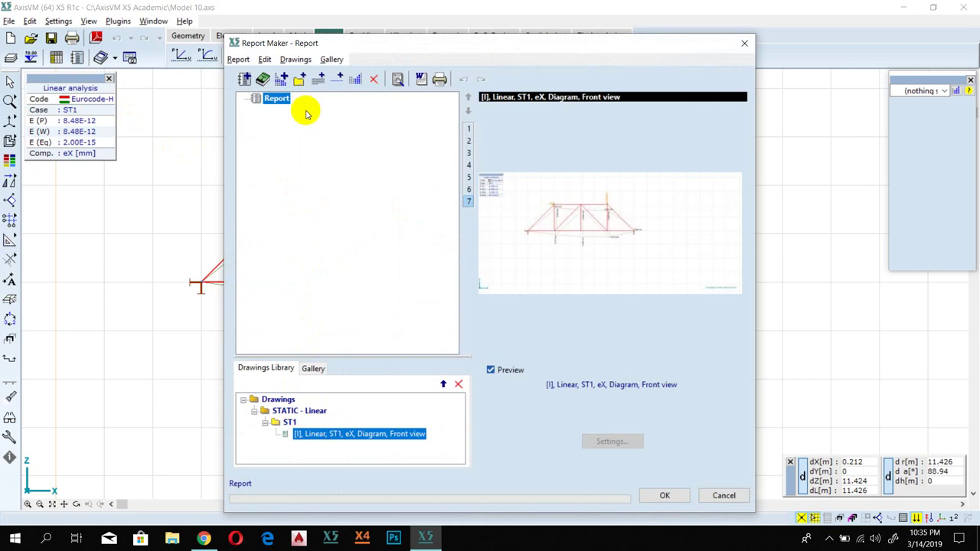
left_click(312, 370)
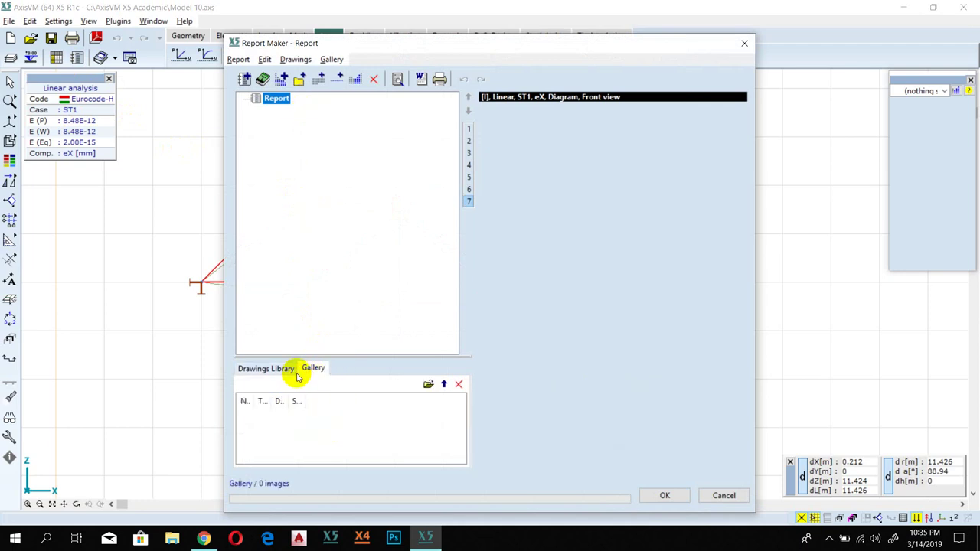
left_click(284, 370)
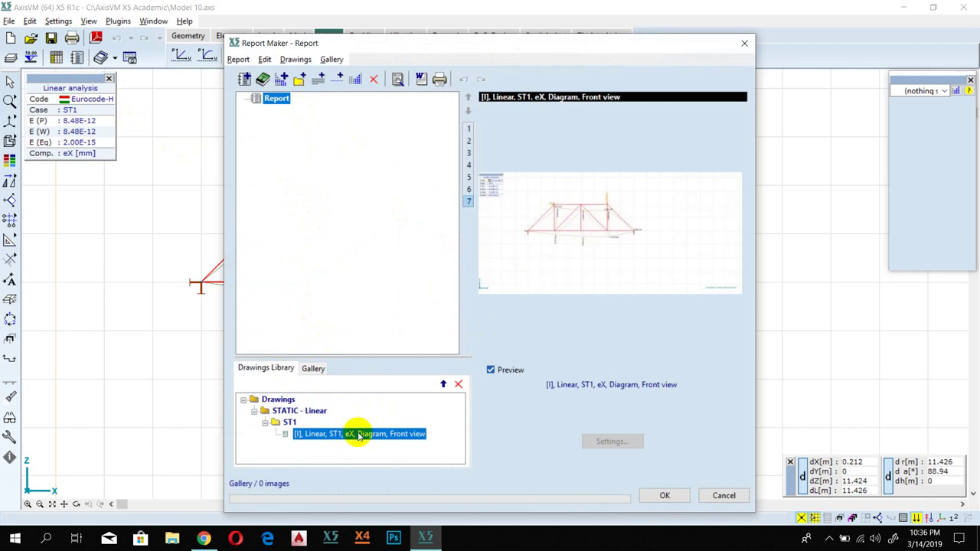
left_click(442, 385)
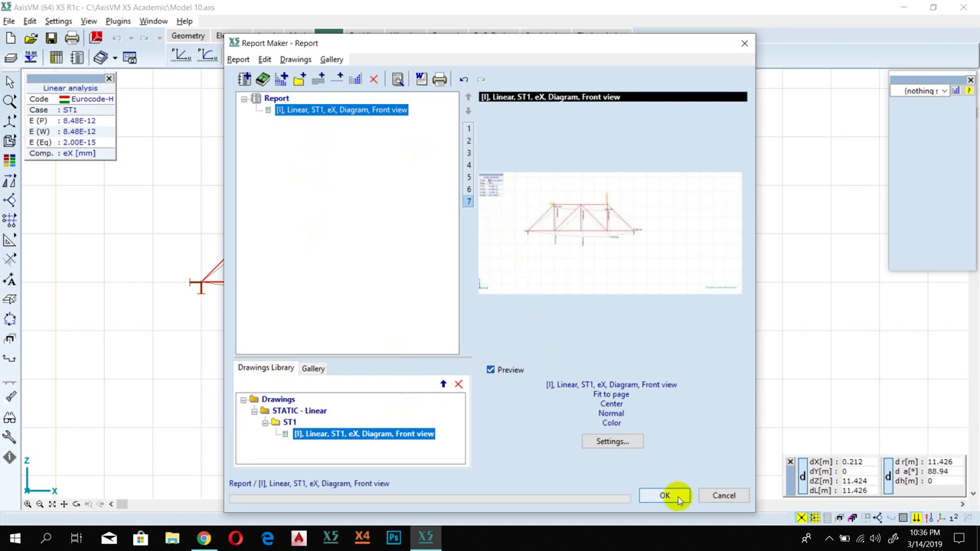
left_click(663, 497)
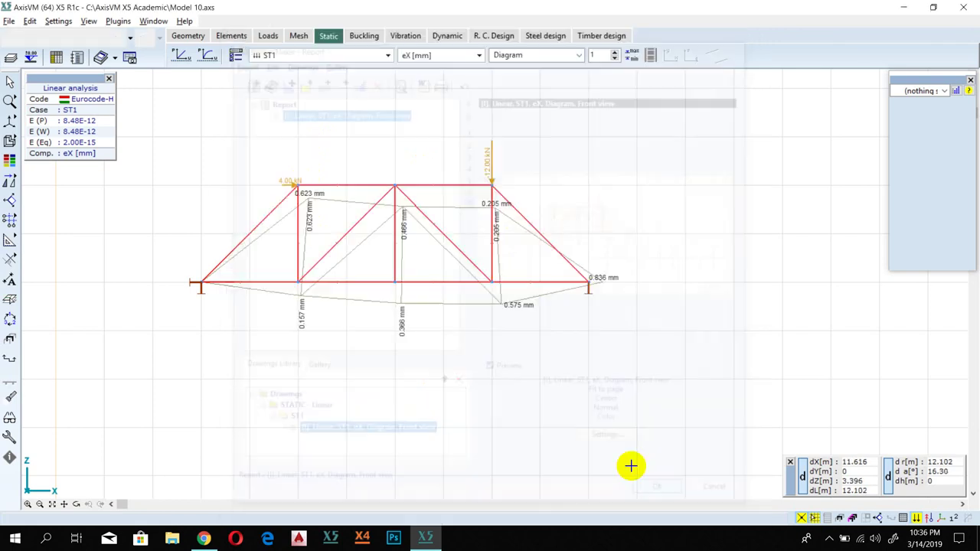
Step: View the ST1 nodal displacements table with results and all extremes, and enlarge the Table Browser to show every column
left_click(56, 59)
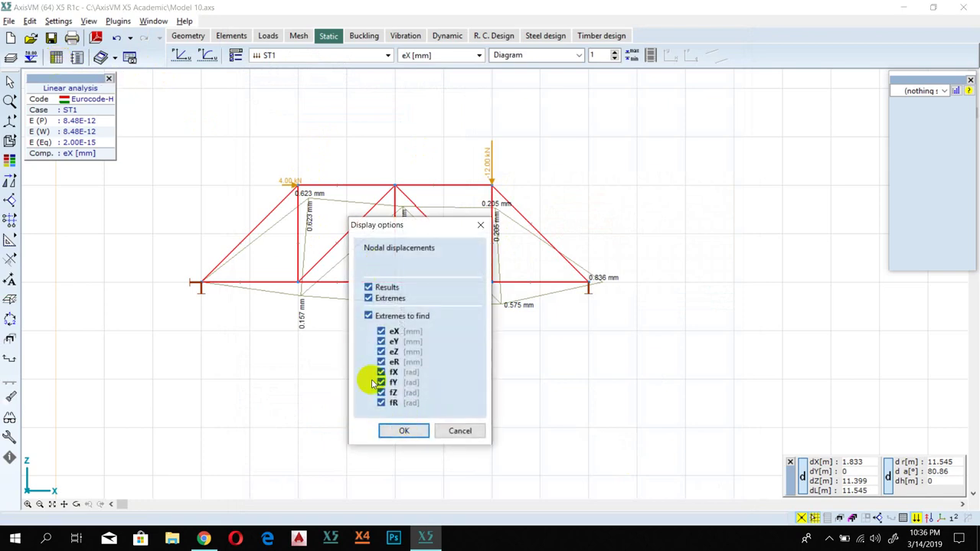
left_click(401, 431)
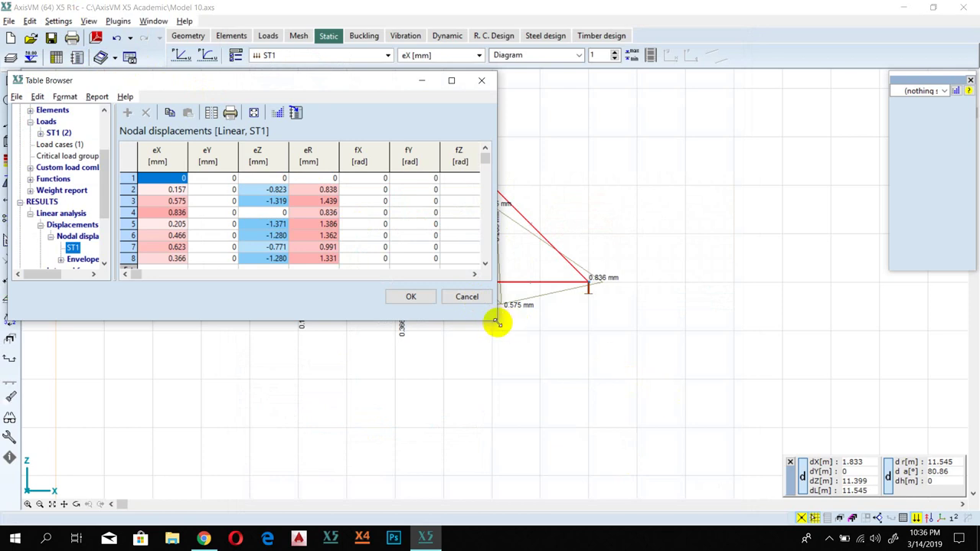
left_click_drag(498, 323, 918, 489)
scroll(84, 175, "right", 3)
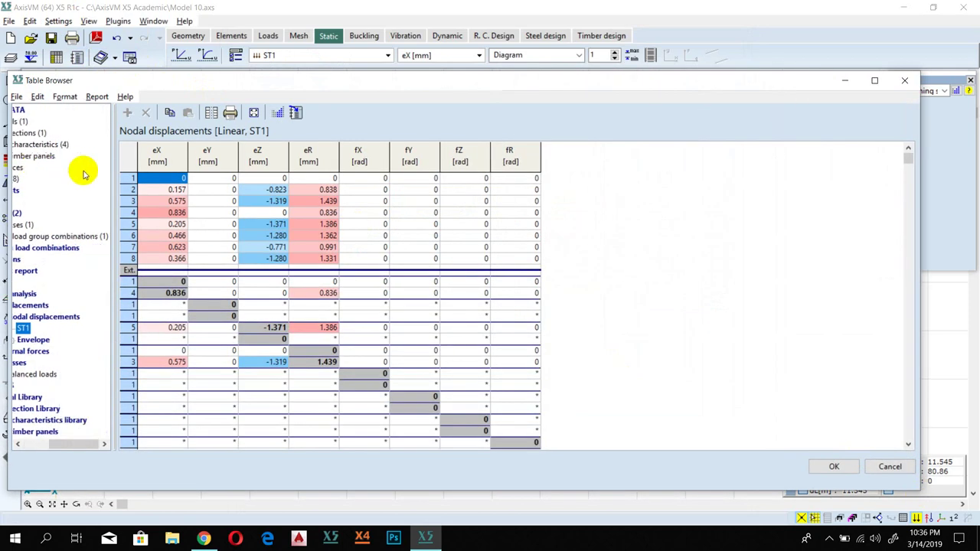
Step: Examine the material properties of S 235 from the Materials table and close them without changes
scroll(84, 174, "left", 3)
left_click(52, 122)
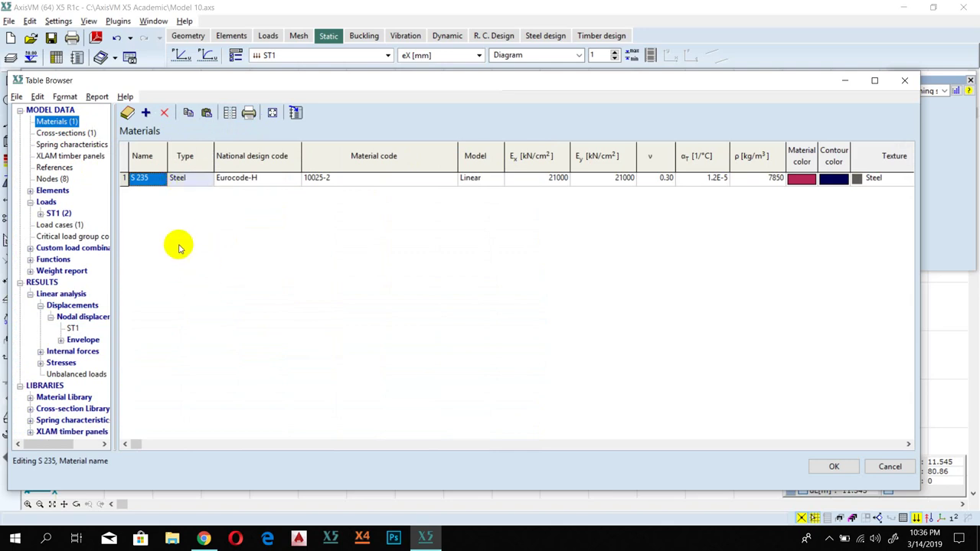
left_click(190, 183)
double_click(142, 177)
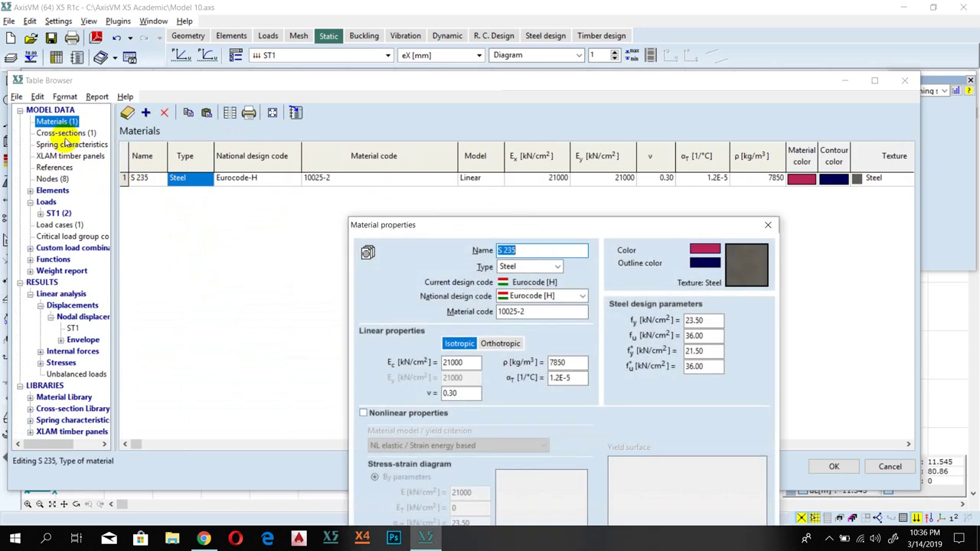
left_click_drag(511, 228, 449, 105)
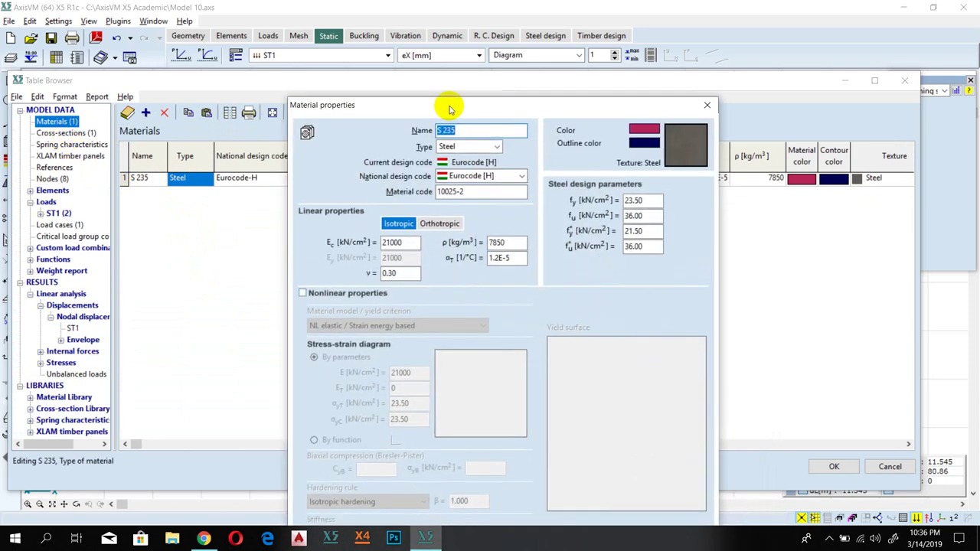
left_click(705, 105)
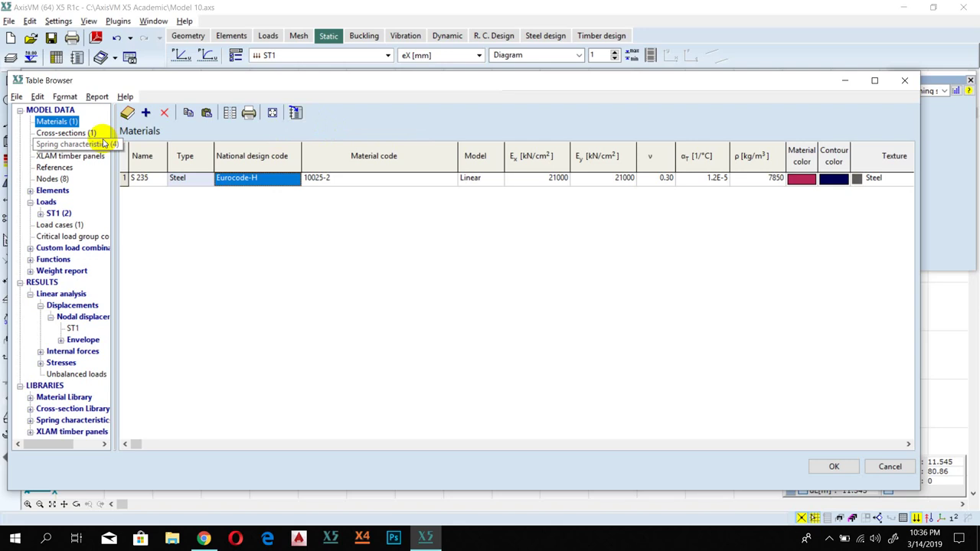
Step: Add the Materials, Cross-sections, Nodes and Load cases tables to the report and close the Table Browser
left_click(63, 134)
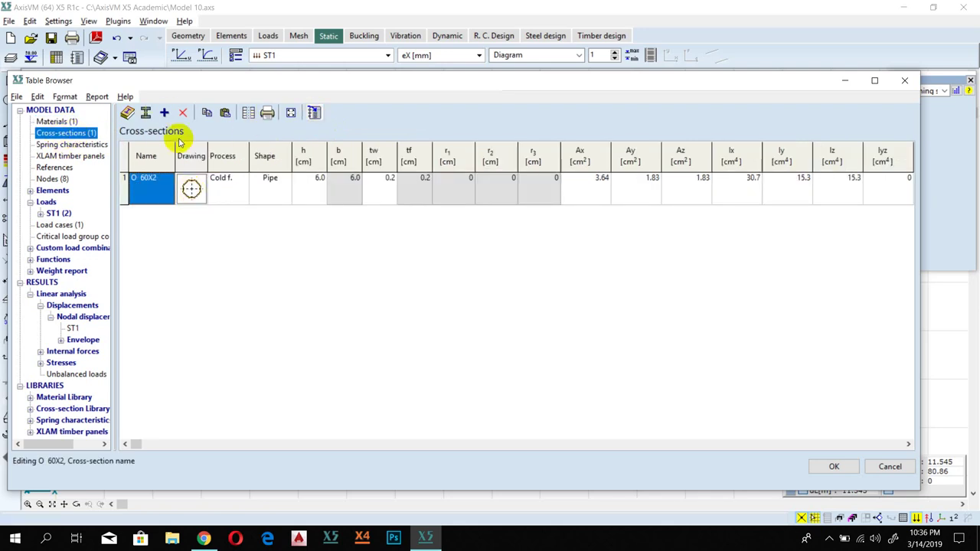
left_click(48, 179)
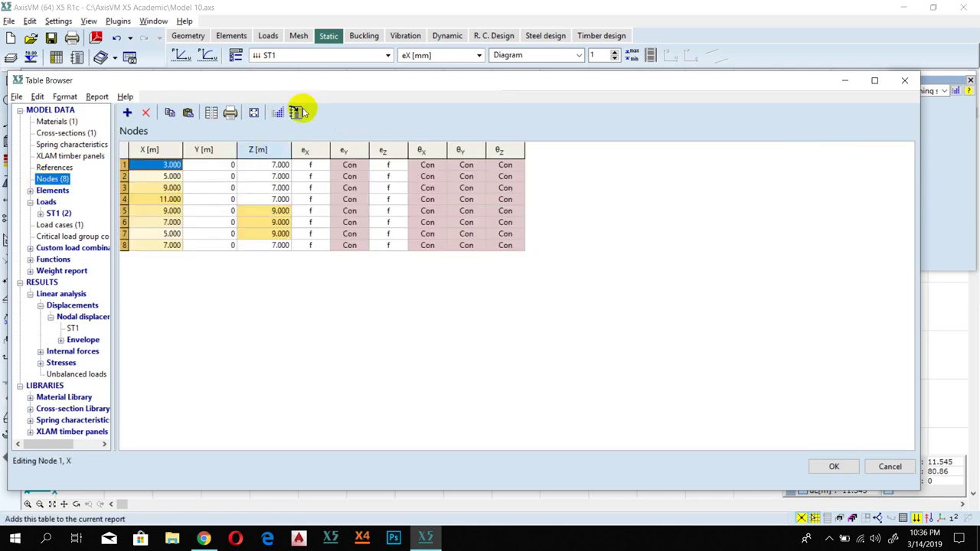
left_click(60, 225)
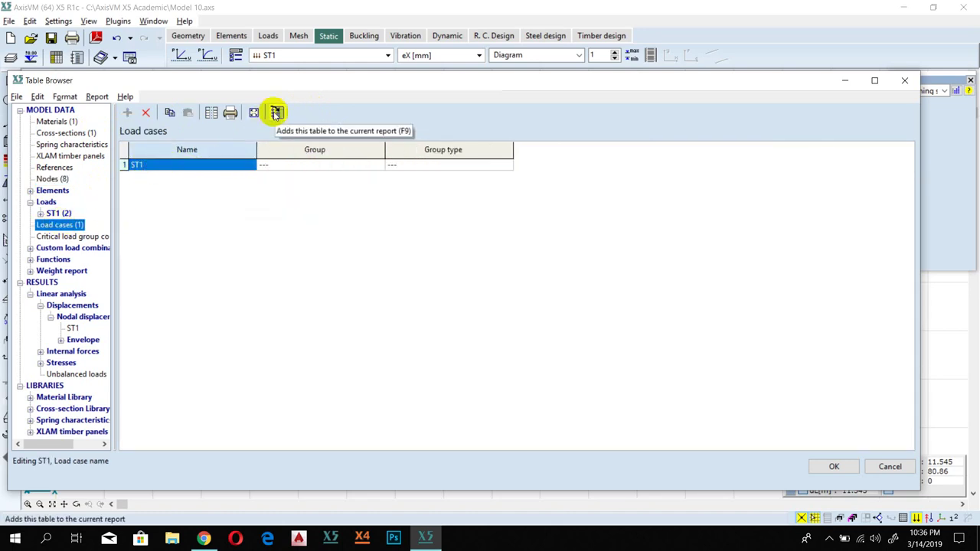
scroll(103, 268, "right", 3)
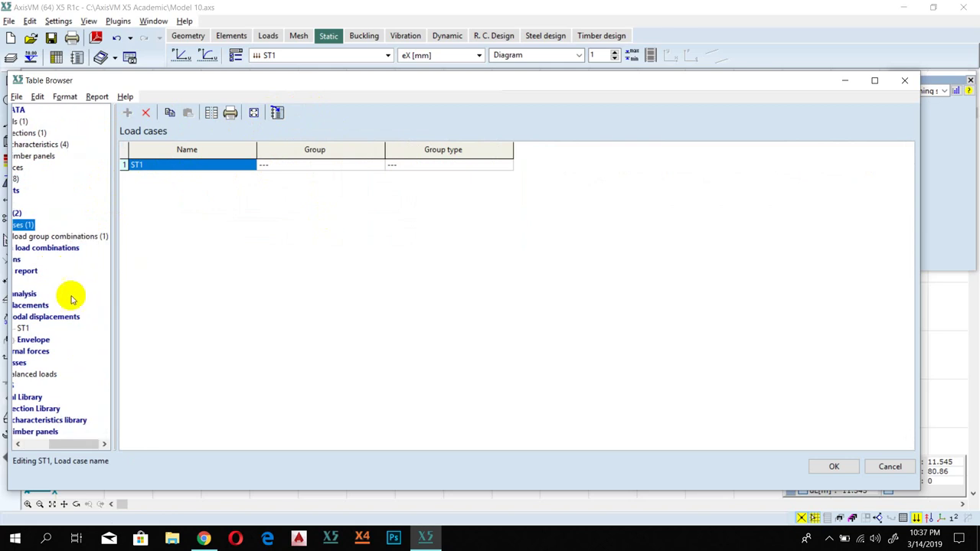
scroll(72, 298, "left", 3)
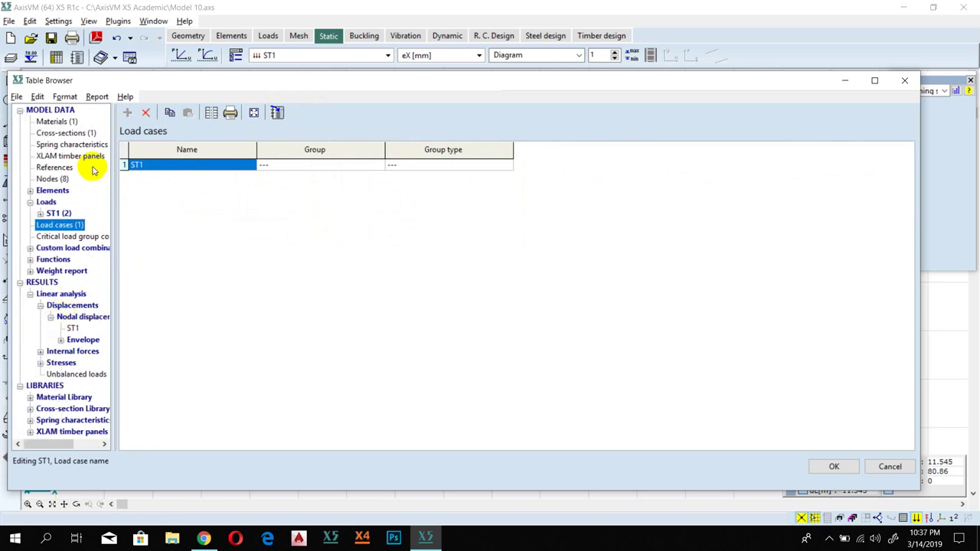
left_click(817, 465)
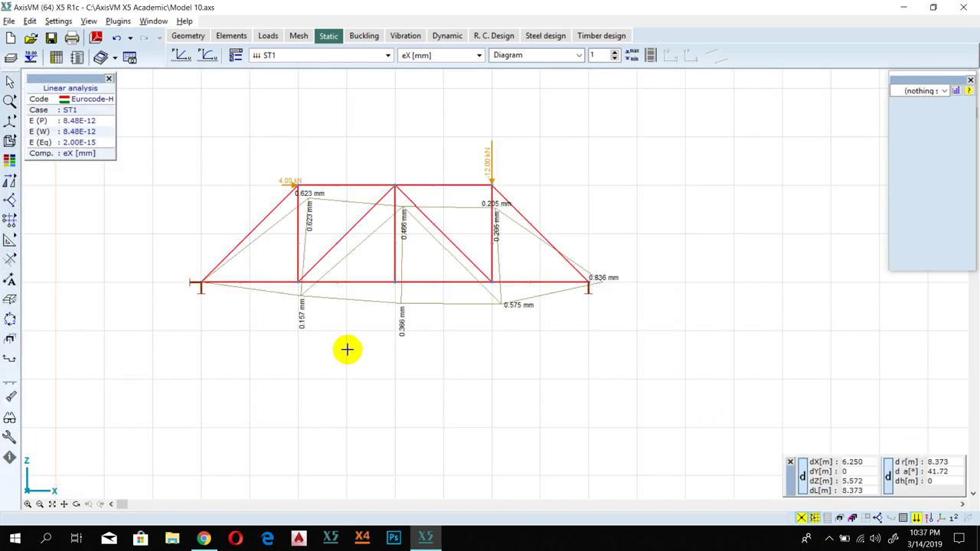
Step: Check the Materials, Load cases and Nodes entries of the report in the Report Maker
left_click(82, 59)
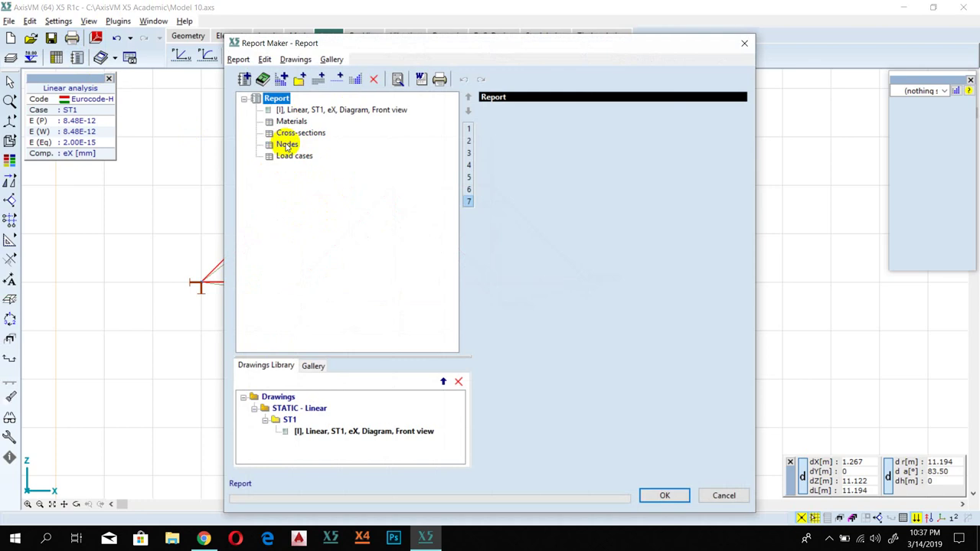
left_click(282, 124)
left_click(298, 158)
left_click(288, 144)
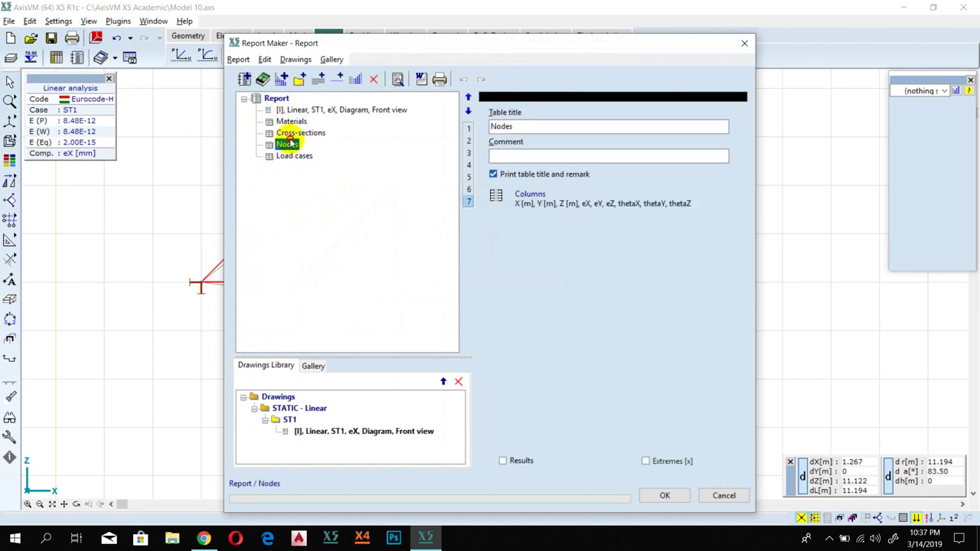
Step: Export the whole report to the Desktop as the RTF file Model 10 Report and close the Report Maker
left_click(421, 80)
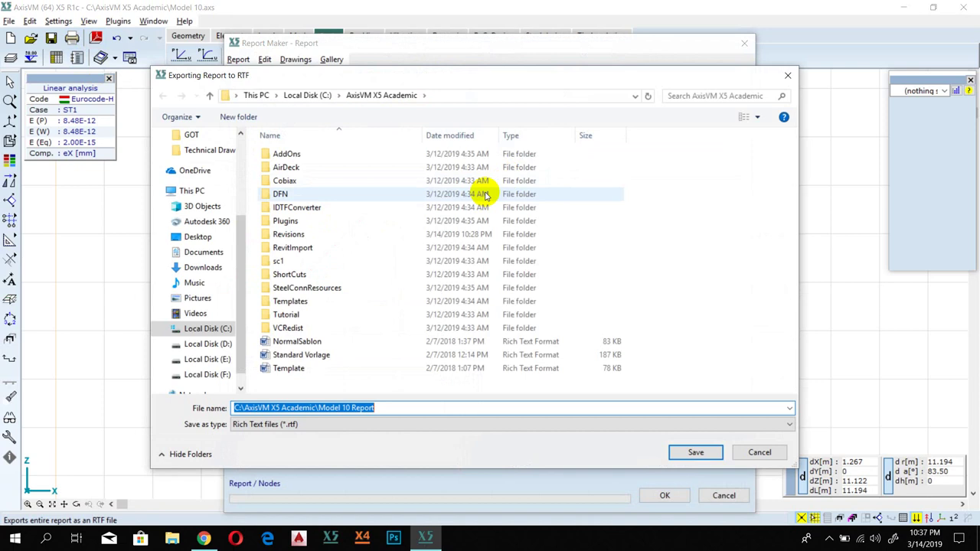
left_click(208, 237)
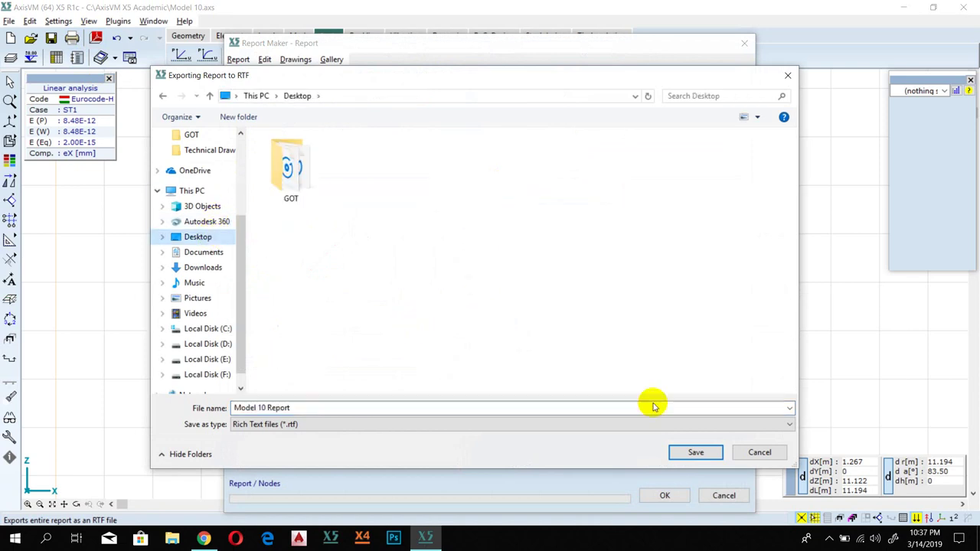
left_click(695, 452)
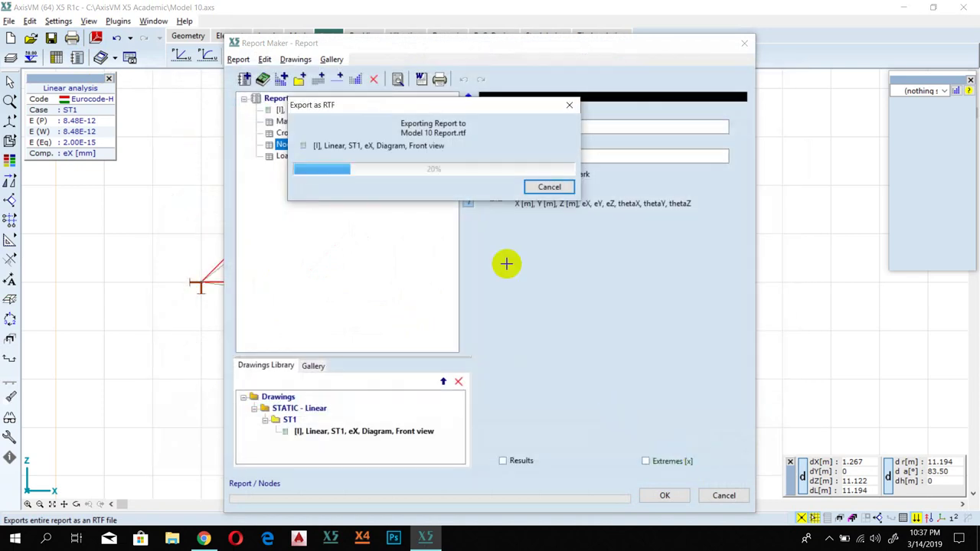
left_click(664, 495)
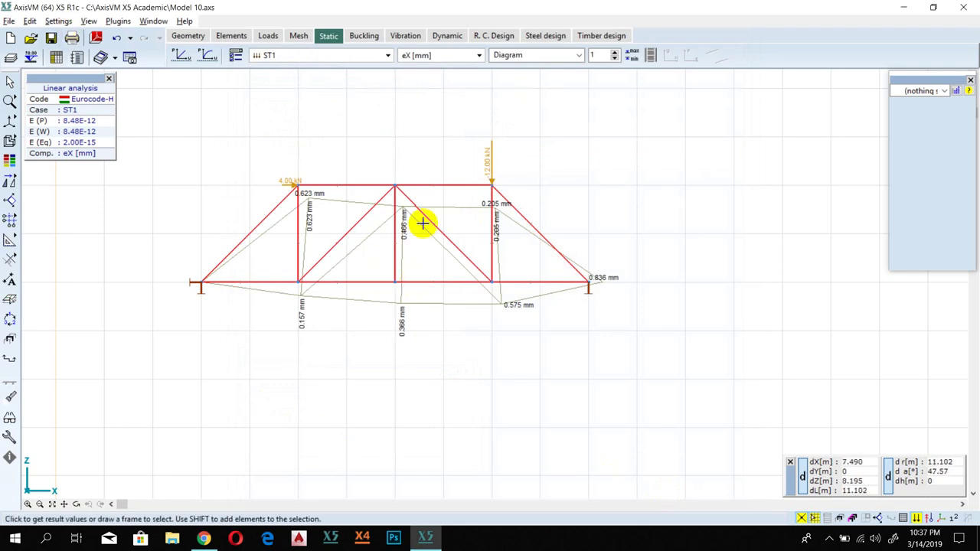
Step: Switch to the Windows desktop, move the Model 10 Report file to a free spot and open it in Word
left_click(899, 7)
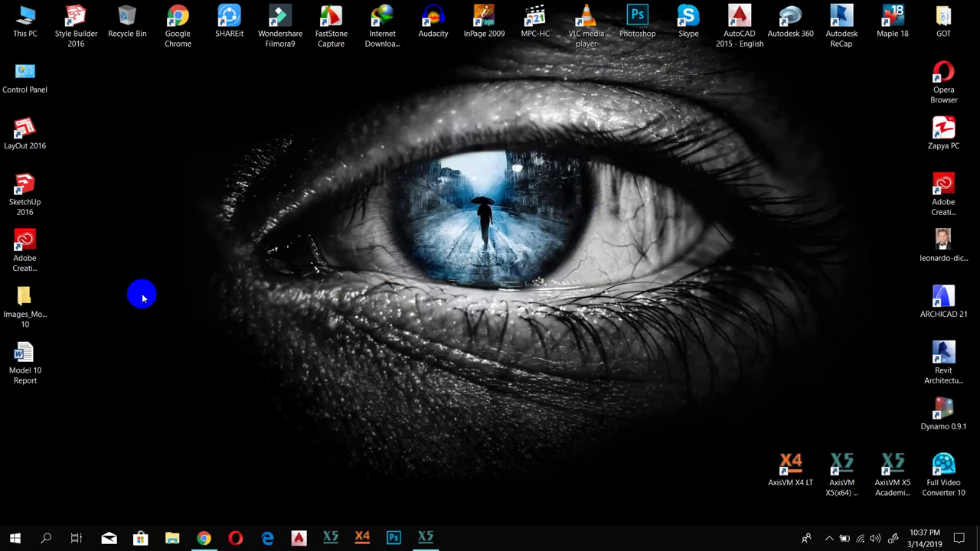
left_click_drag(23, 357, 130, 310)
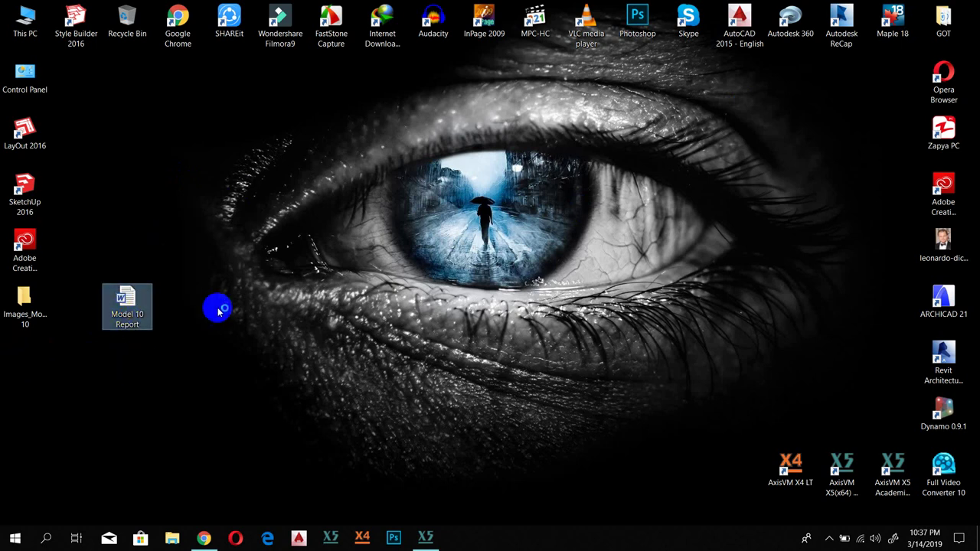
right_click(235, 285)
left_click(259, 342)
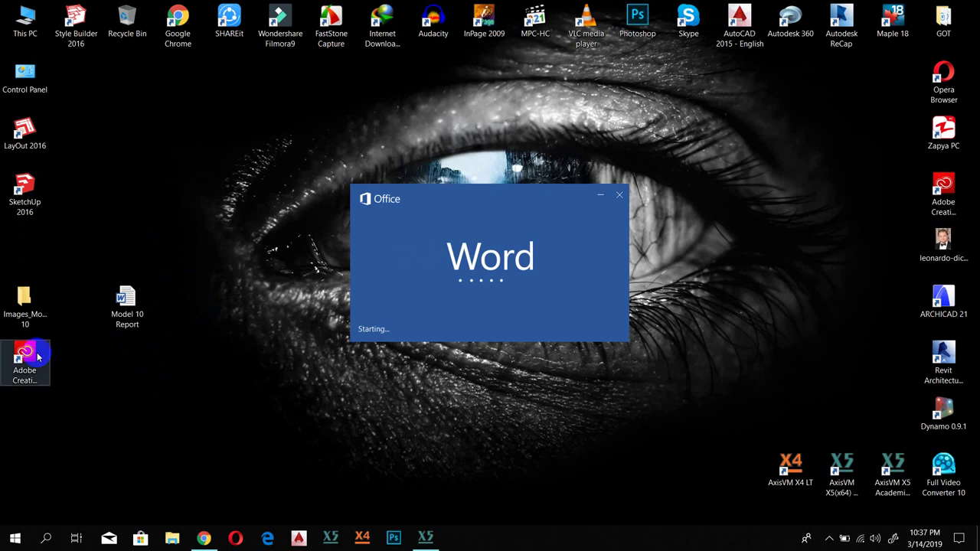
Step: Open the Images_Model 10 folder from the desktop and check its contents
left_click(24, 303)
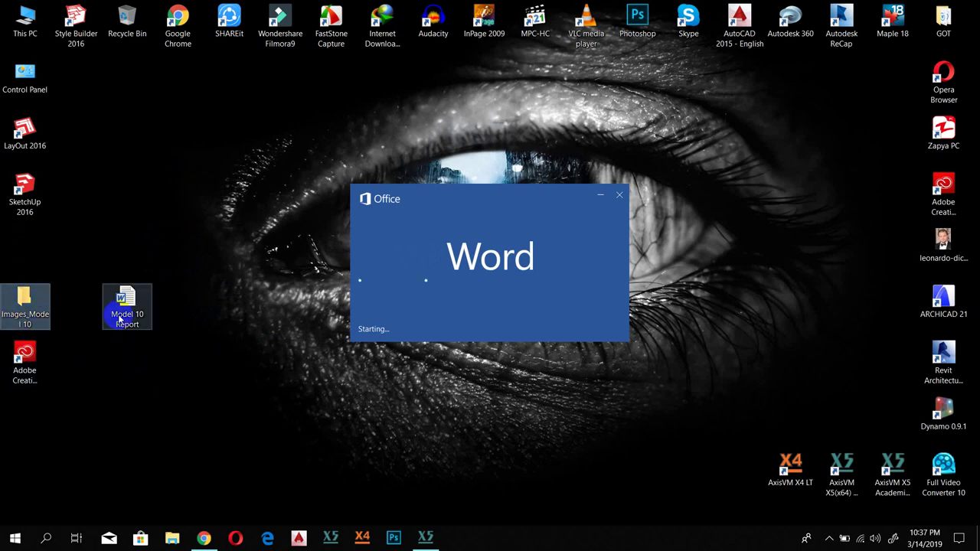
double_click(25, 306)
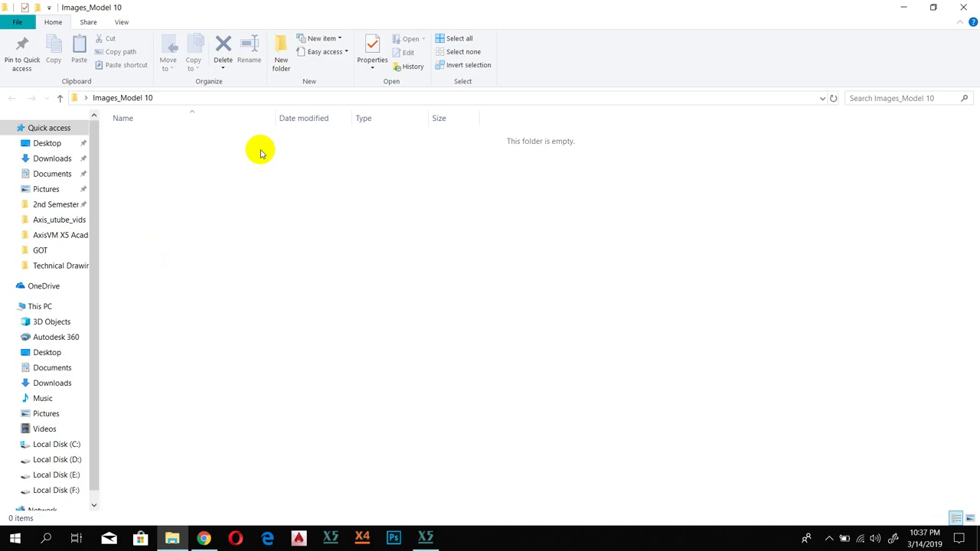
right_click(288, 212)
left_click(562, 238)
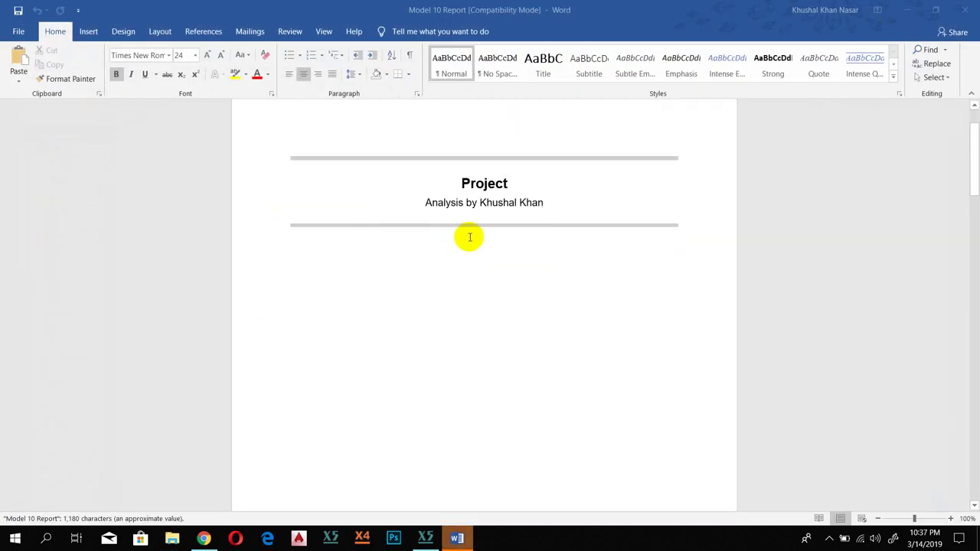
Step: Review the exported report's title page and the ST1 eX displacement diagram in Word
scroll(545, 274, "down", 10)
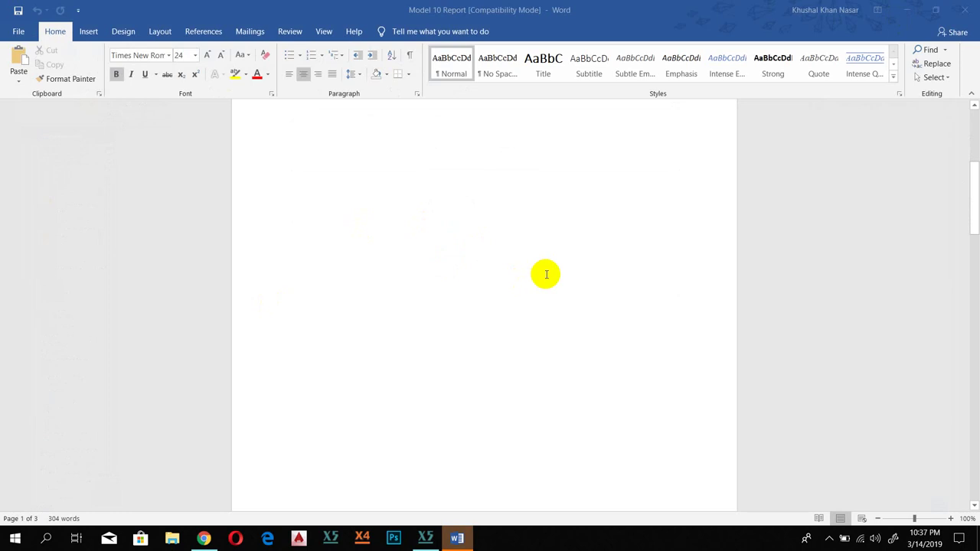
scroll(546, 264, "up", 4)
scroll(546, 264, "down", 7)
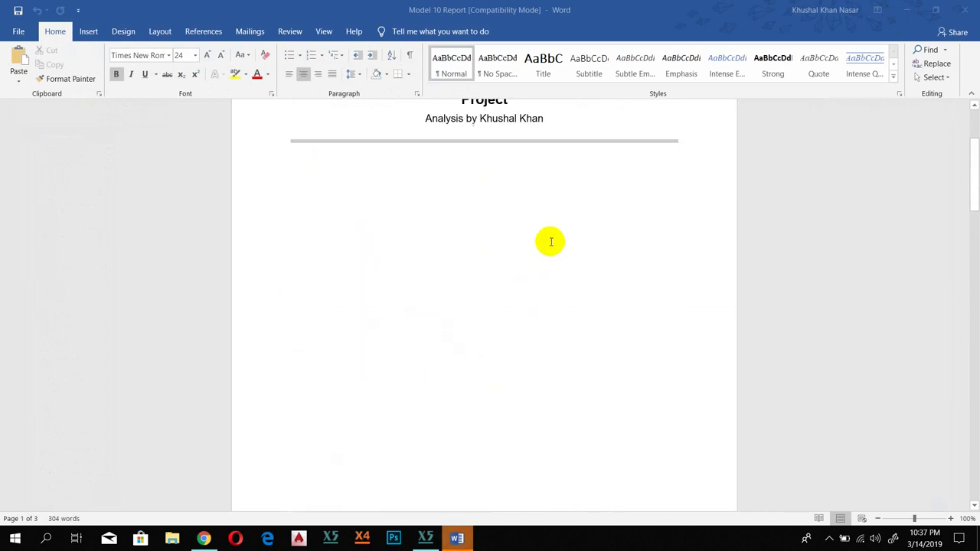
scroll(549, 240, "up", 6)
scroll(556, 245, "down", 8)
scroll(551, 252, "up", 5)
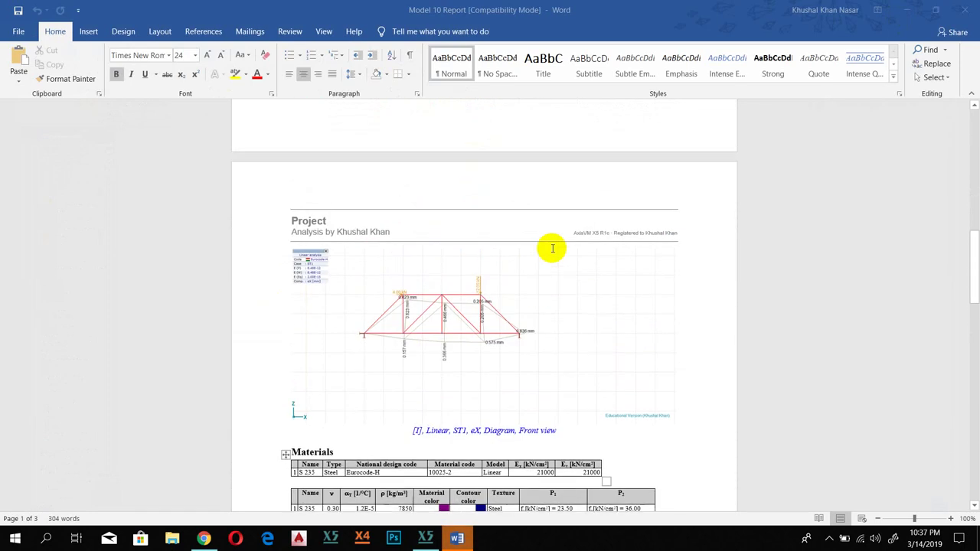
scroll(421, 331, "up", 2)
left_click(431, 374)
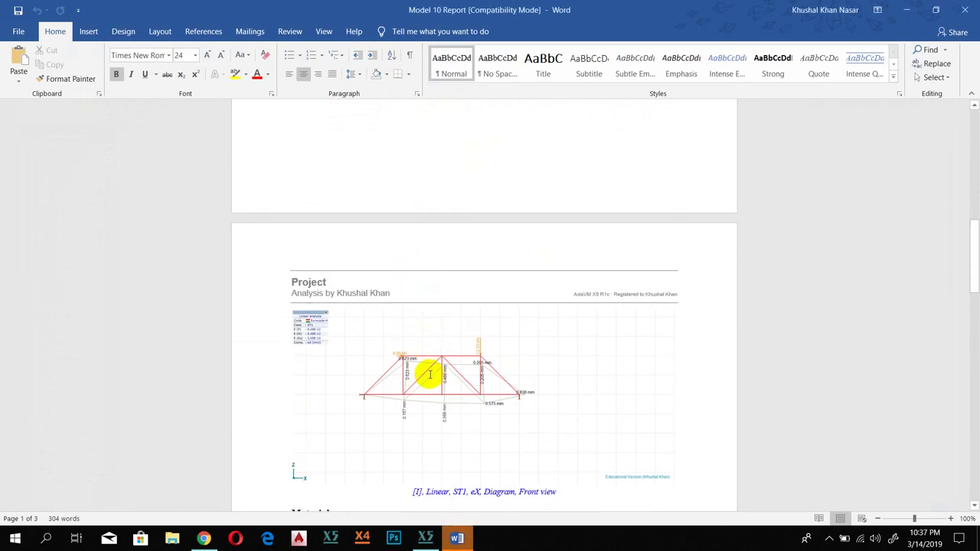
left_click(378, 305)
Step: Read through the Materials, Cross-sections, Nodes and Load cases tables in the exported report
scroll(470, 405, "down", 3)
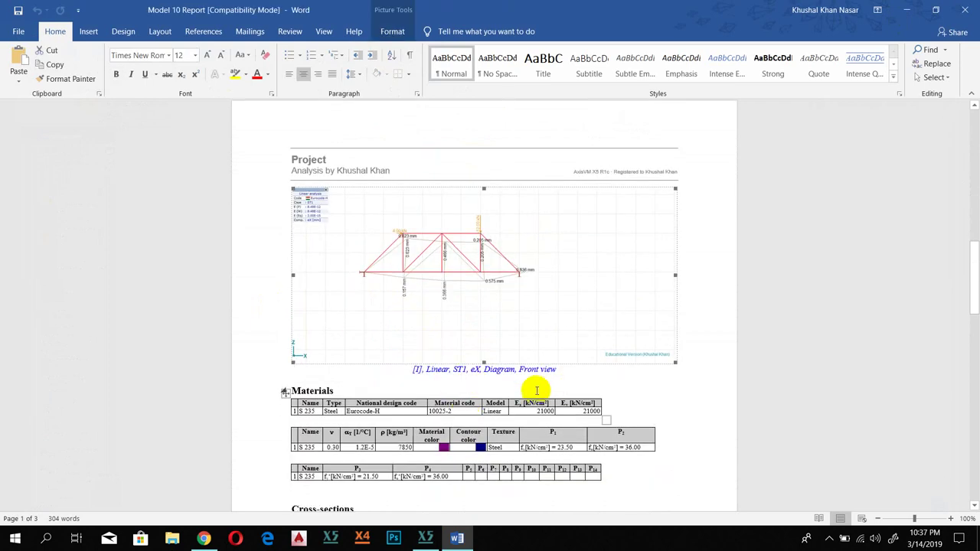
scroll(535, 344, "down", 4)
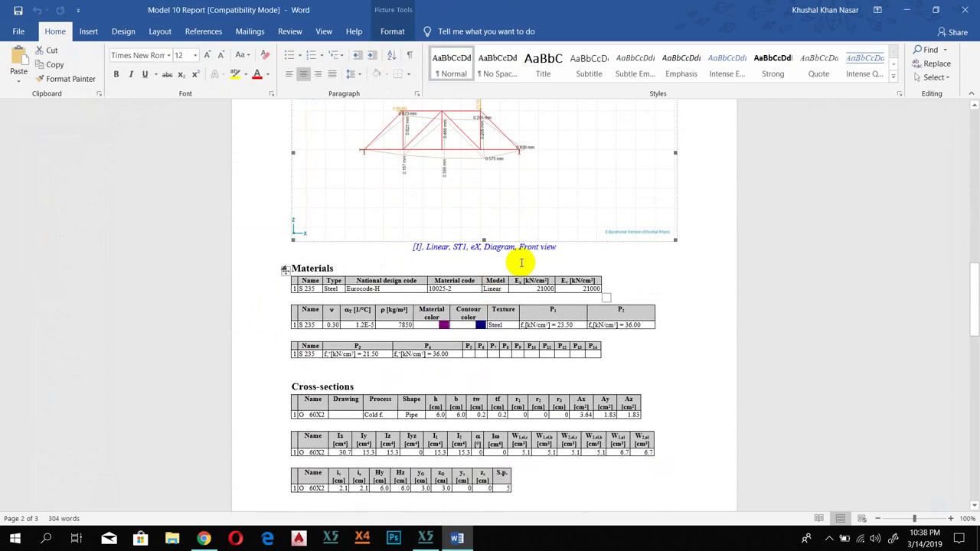
scroll(452, 280, "down", 4)
scroll(463, 281, "up", 3)
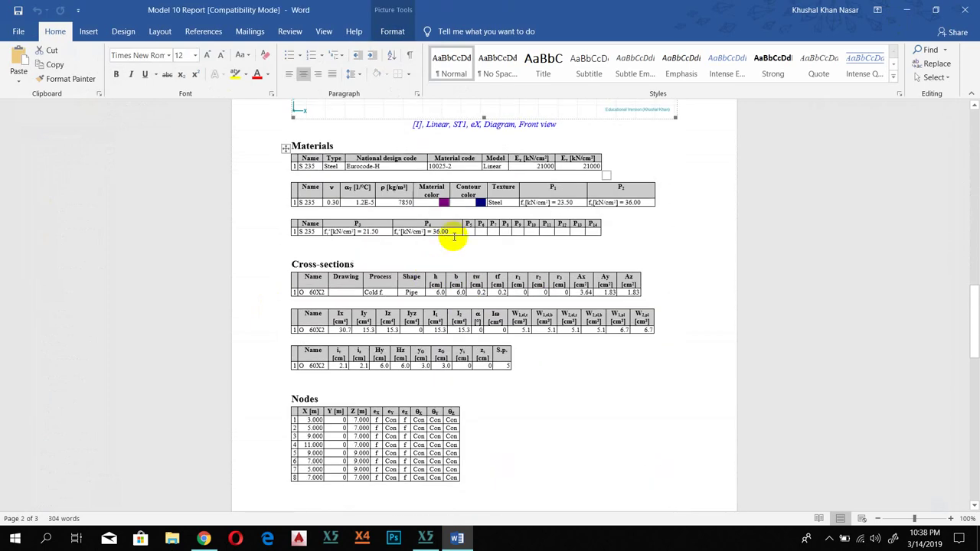
scroll(368, 199, "up", 1)
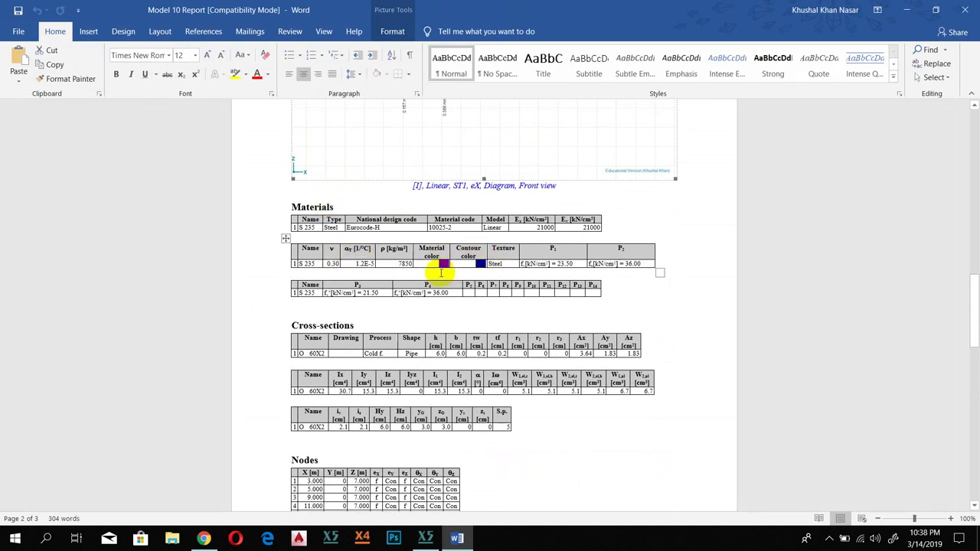
scroll(414, 277, "down", 1)
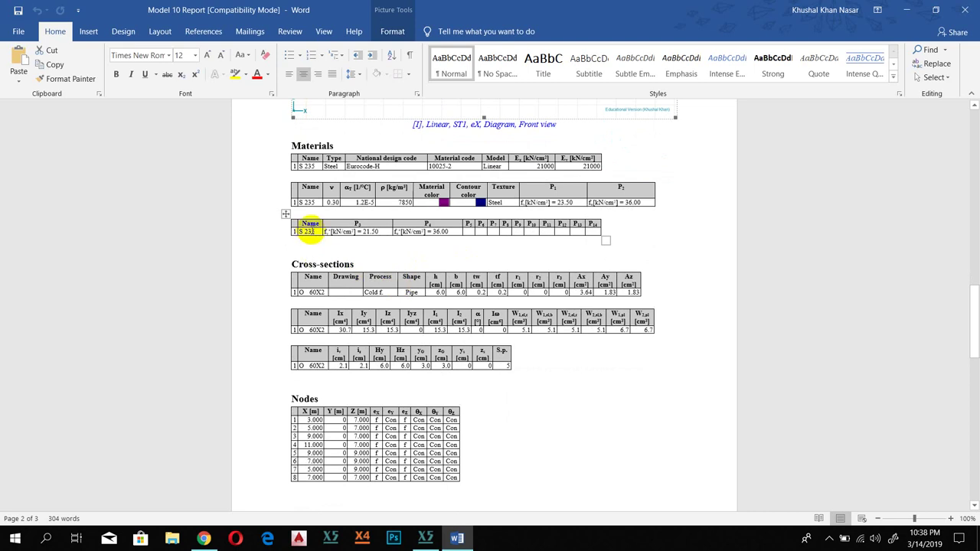
scroll(314, 276, "down", 6)
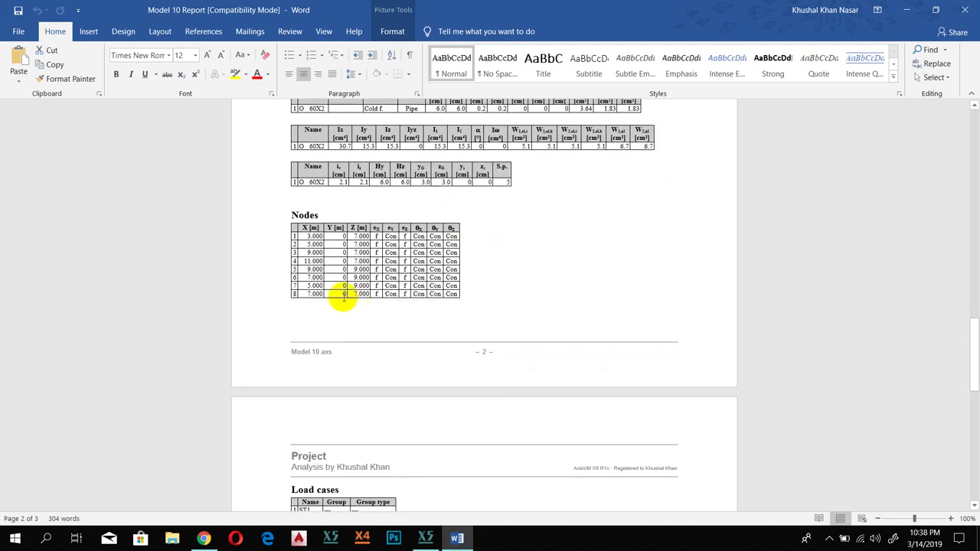
scroll(355, 329, "down", 5)
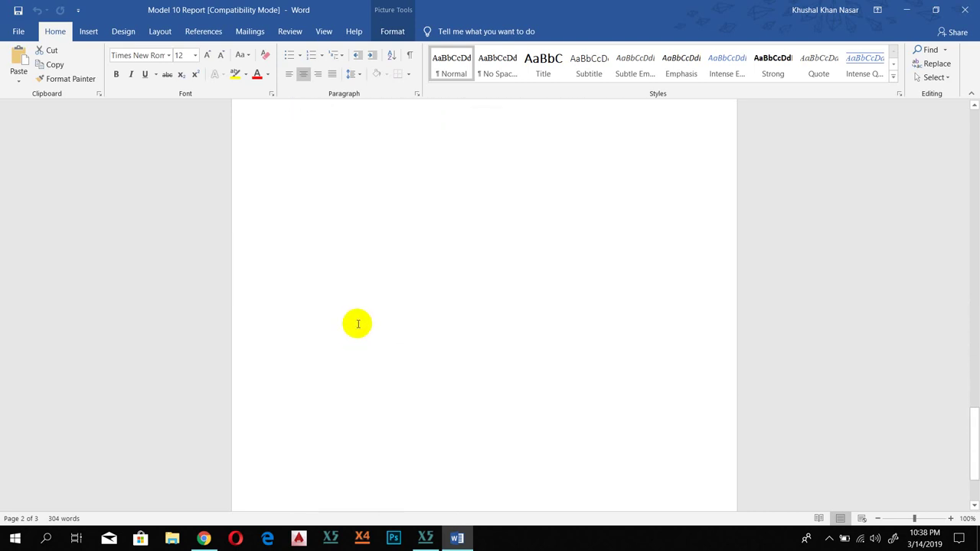
scroll(365, 298, "up", 15)
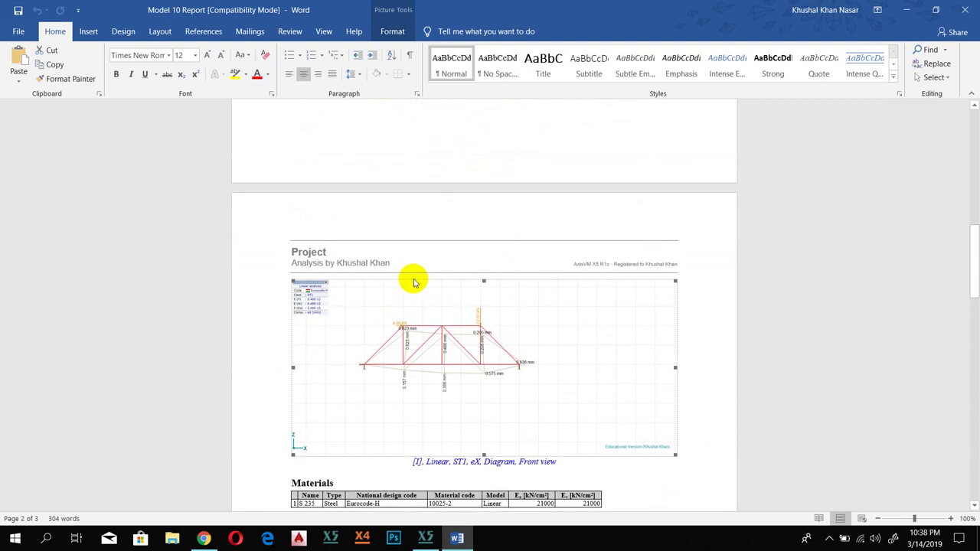
scroll(451, 219, "down", 5)
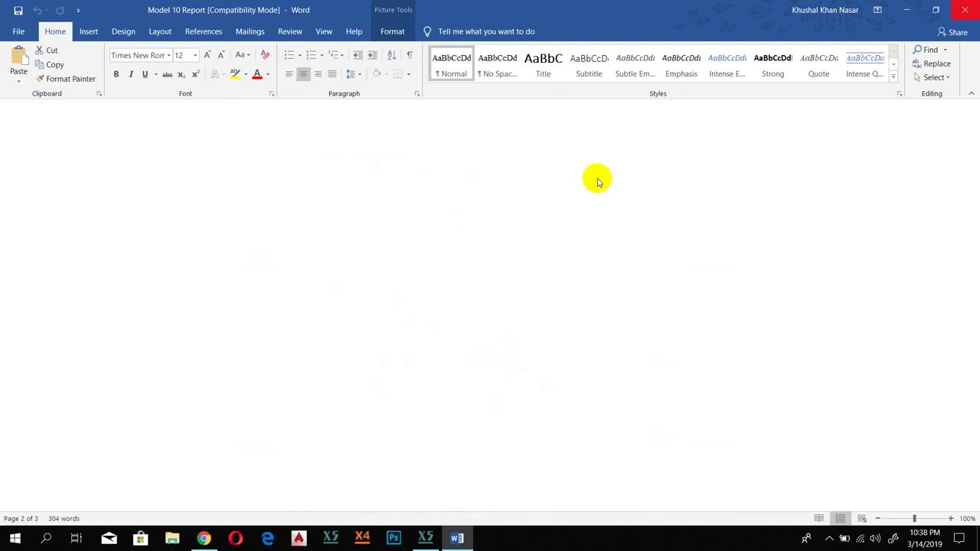